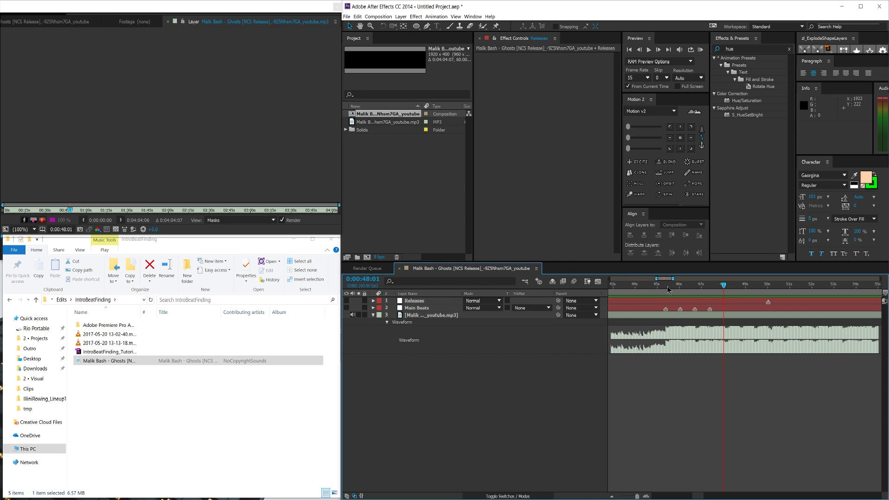
In the finished example, select Main Beats and move the current time from 0:00:45:14 toward 0:00:45:54
{"action": "mouse_move", "coordinate": [667, 286]}
{"action": "left_mouse_down"}
{"action": "mouse_move", "coordinate": [680, 289]}
{"action": "mouse_move", "coordinate": [664, 299]}
{"action": "left_mouse_up"}
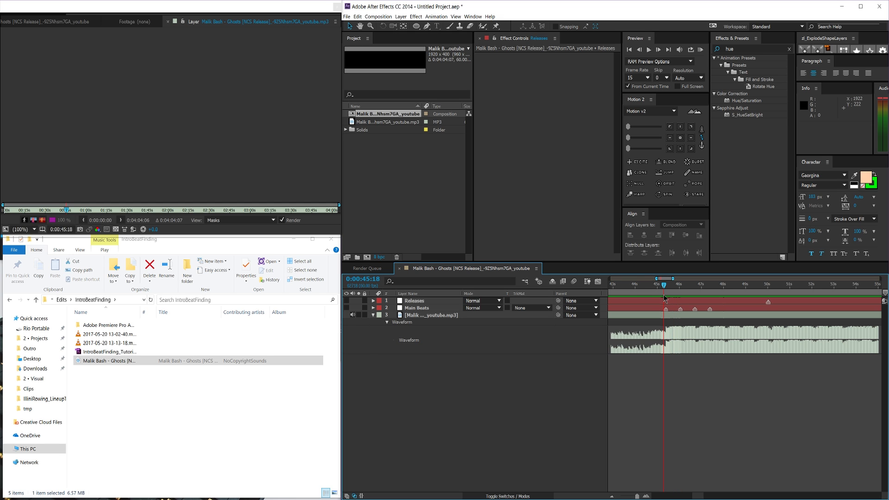
{"action": "left_click", "coordinate": [668, 309]}
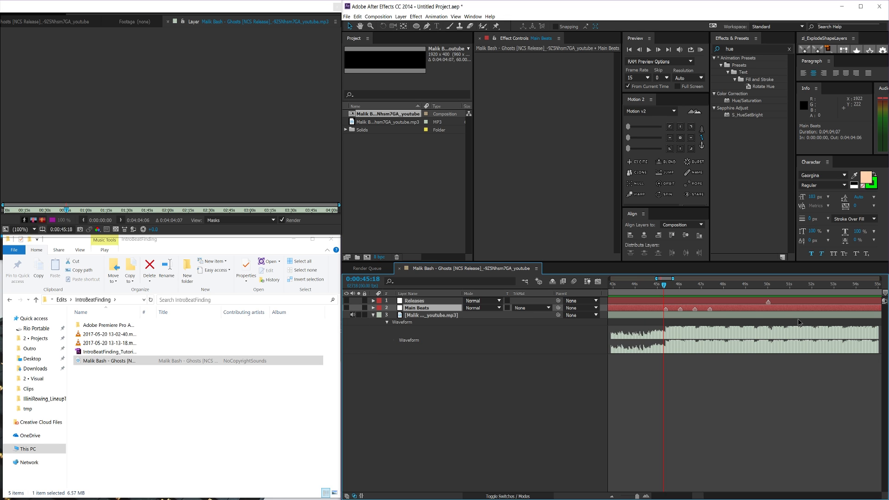
{"action": "left_click_drag", "start_coordinate": [664, 286], "coordinate": [672, 287]}
{"action": "key", "text": "equal"}
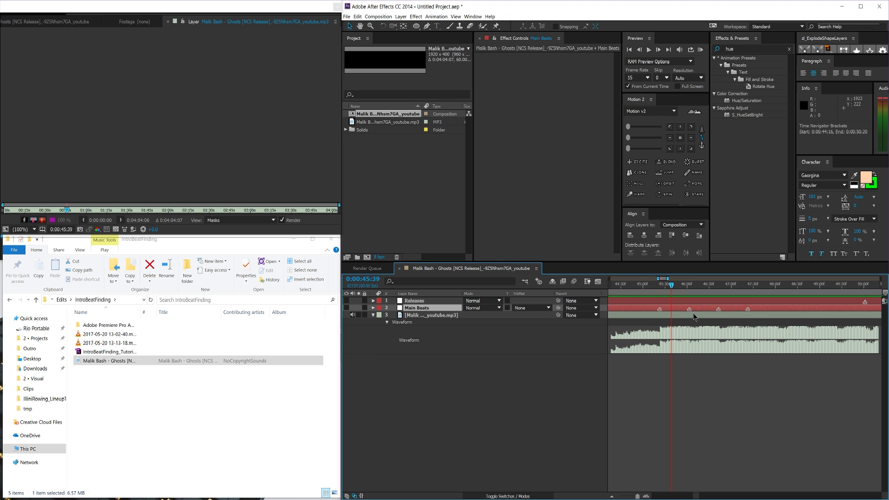
{"action": "mouse_move", "coordinate": [675, 288]}
{"action": "left_mouse_down"}
{"action": "mouse_move", "coordinate": [750, 296]}
{"action": "mouse_move", "coordinate": [660, 294]}
{"action": "left_mouse_up"}
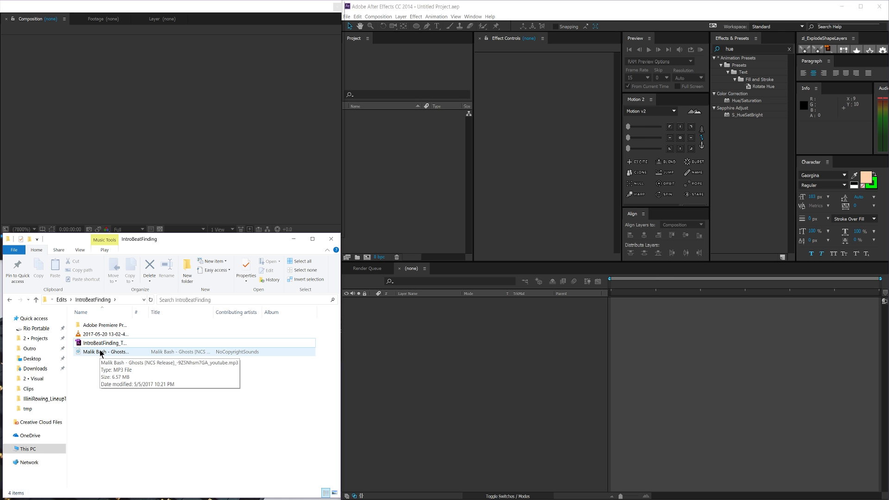
Import the song MP3 into the project and check its audio details
{"action": "left_click_drag", "start_coordinate": [101, 353], "coordinate": [433, 185]}
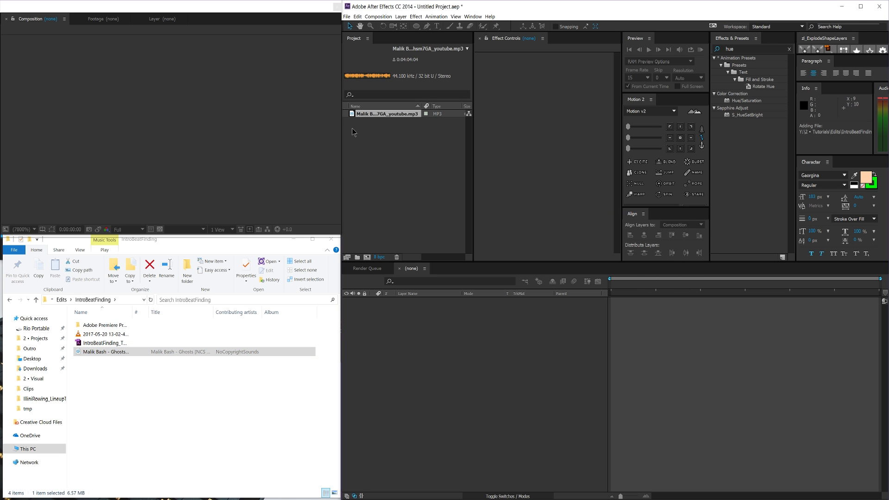
{"action": "left_click_drag", "start_coordinate": [387, 114], "coordinate": [407, 153]}
{"action": "left_click", "coordinate": [417, 143]}
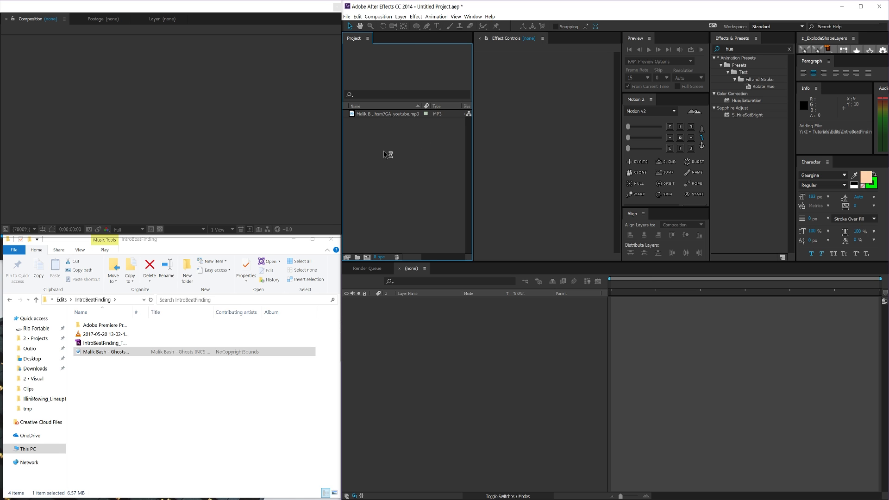
{"action": "left_click", "coordinate": [397, 114]}
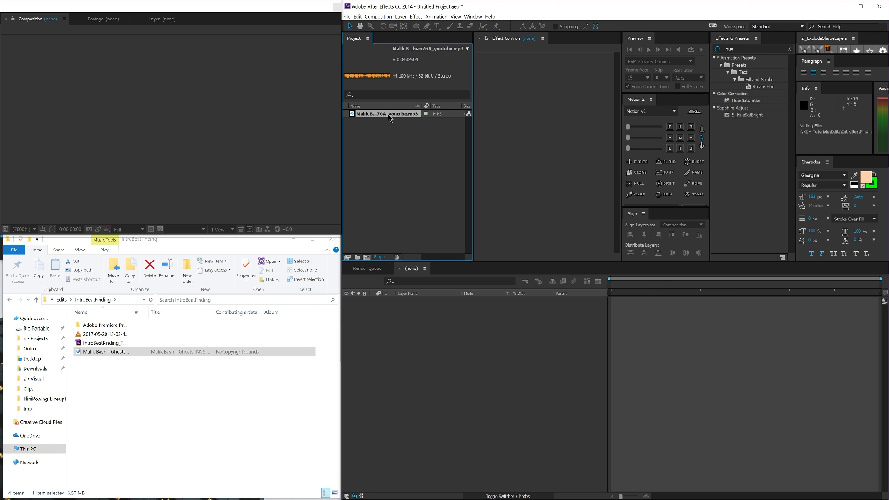
{"action": "mouse_move", "coordinate": [133, 316]}
{"action": "left_mouse_down"}
{"action": "mouse_move", "coordinate": [241, 316]}
{"action": "mouse_move", "coordinate": [140, 316]}
{"action": "left_mouse_up"}
{"action": "left_click", "coordinate": [393, 149]}
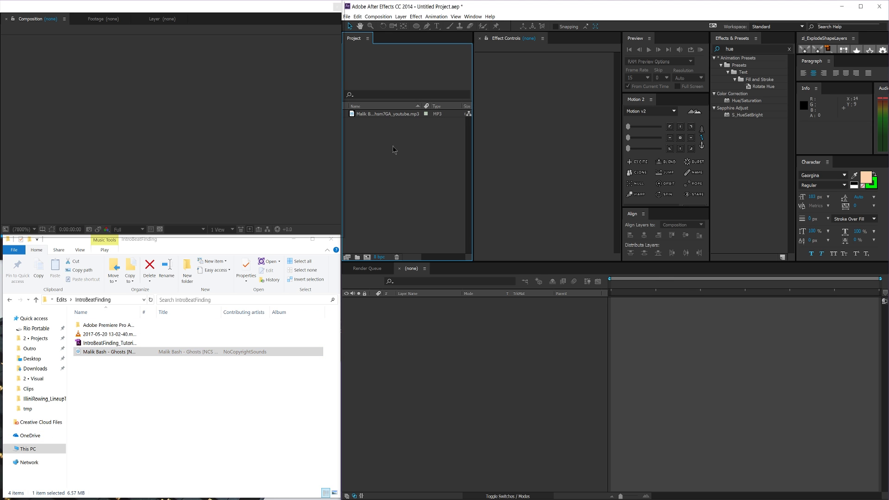
Build a new composition from the MP3 project item
{"action": "left_click", "coordinate": [393, 117]}
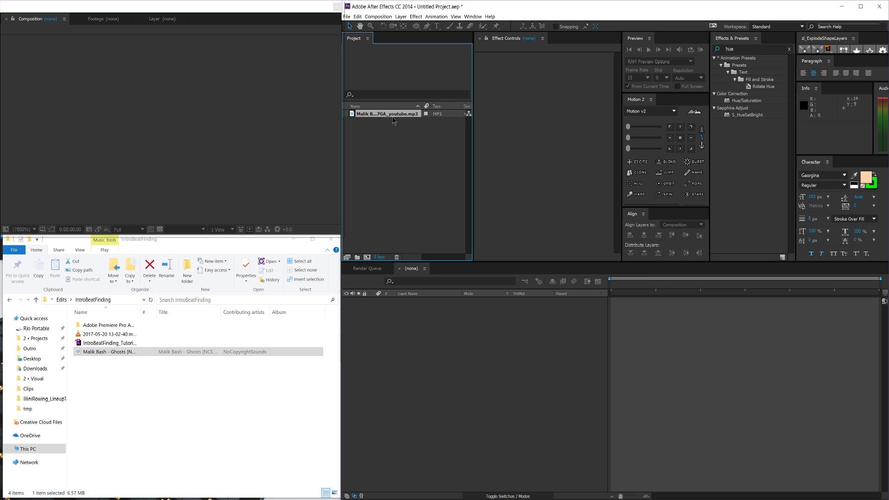
{"action": "left_click_drag", "start_coordinate": [392, 119], "coordinate": [393, 145]}
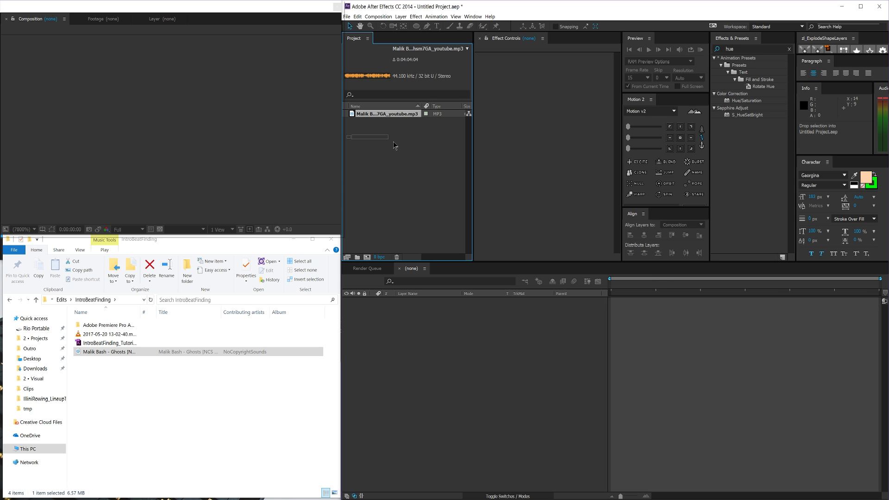
{"action": "left_click_drag", "start_coordinate": [394, 145], "coordinate": [370, 259]}
{"action": "left_click", "coordinate": [449, 132]}
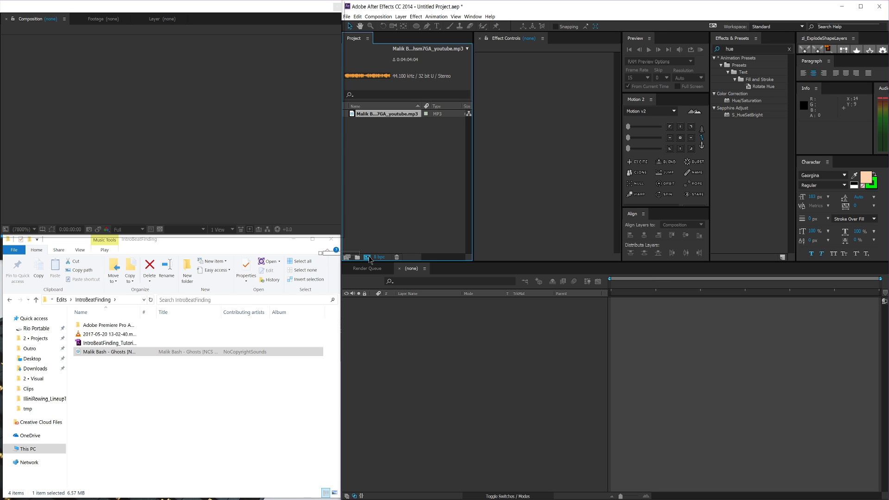
{"action": "left_click_drag", "start_coordinate": [369, 259], "coordinate": [369, 260]}
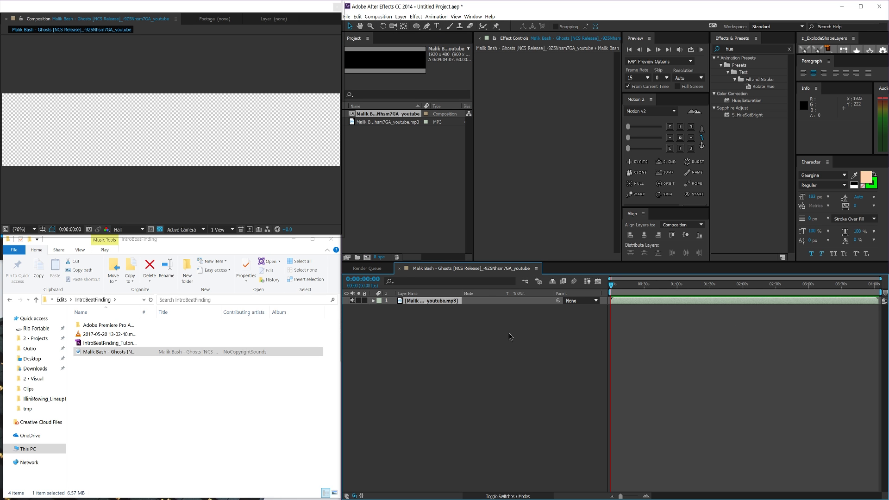
Show the audio layer's waveform with LL and zoom the timeline view
{"action": "left_click", "coordinate": [445, 302]}
{"action": "left_click", "coordinate": [405, 313]}
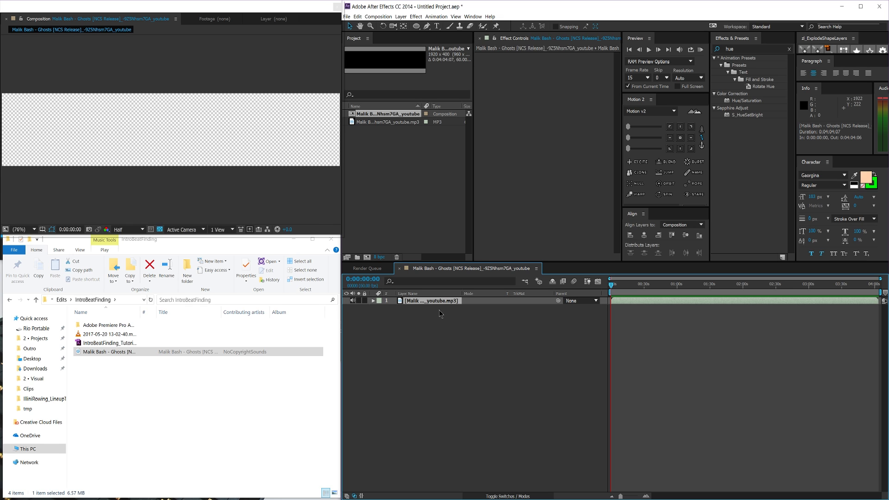
{"action": "key", "text": "l"}
{"action": "key", "text": "l"}
{"action": "scroll", "coordinate": [679, 319], "scroll_direction": "up", "scroll_amount": 5}
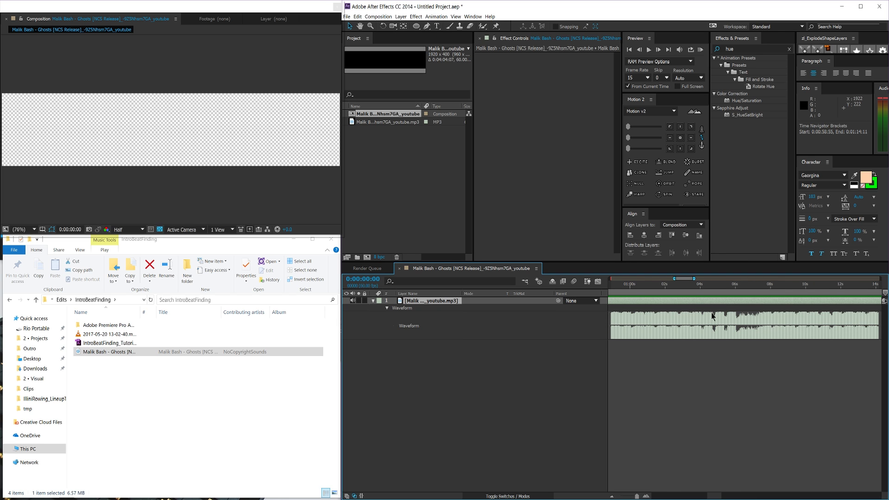
{"action": "scroll", "coordinate": [699, 317], "scroll_direction": "up", "scroll_amount": 3}
{"action": "scroll", "coordinate": [704, 316], "scroll_direction": "left", "scroll_amount": 5}
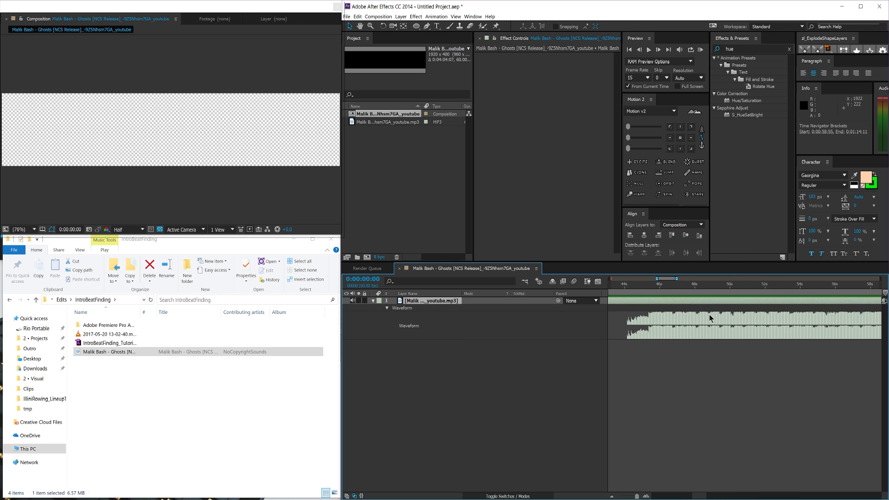
Set the current time to the beat drop at 0:00:45:23, checking it with audio previews
{"action": "left_click", "coordinate": [649, 288]}
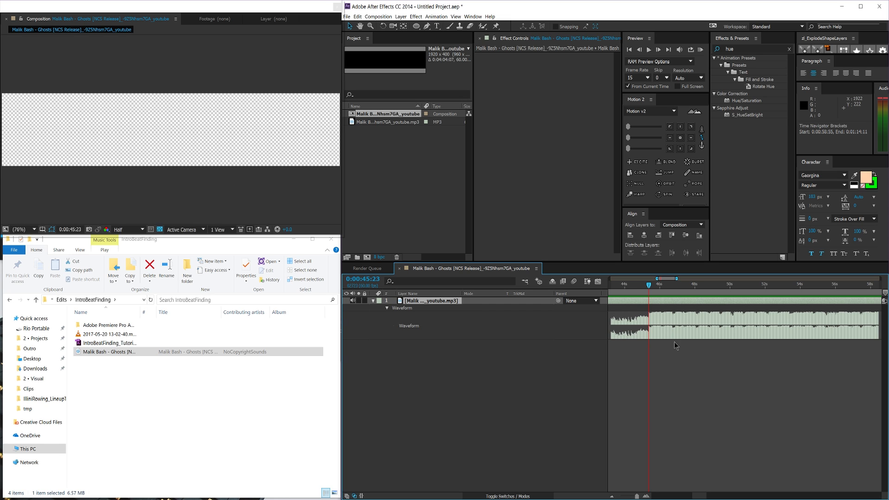
{"action": "key", "text": "KP_Decimal"}
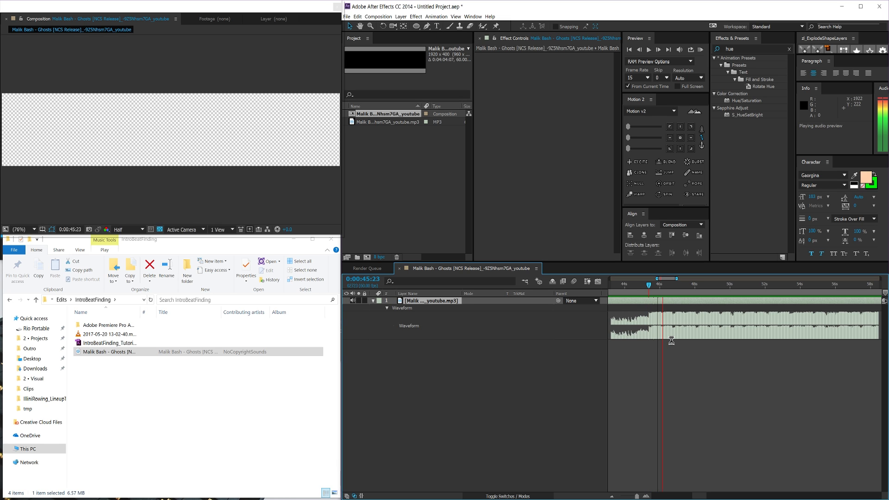
{"action": "key", "text": "KP_Decimal"}
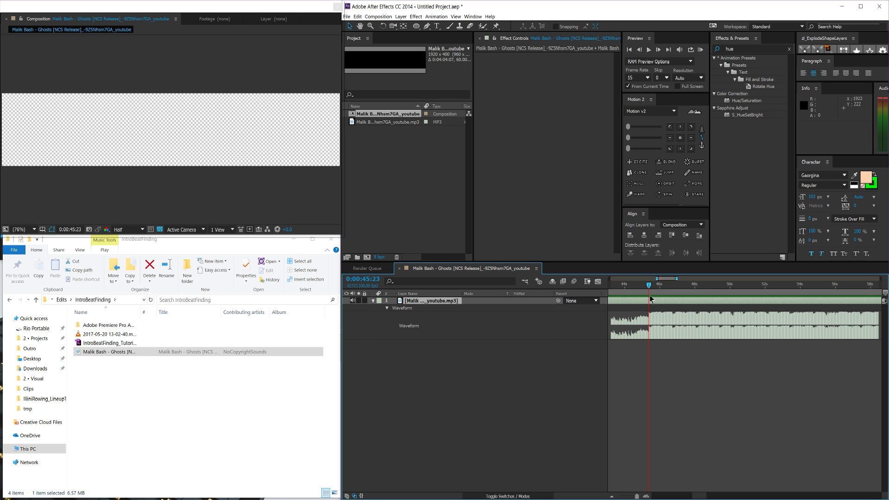
{"action": "mouse_move", "coordinate": [648, 287]}
{"action": "left_mouse_down"}
{"action": "mouse_move", "coordinate": [684, 296]}
{"action": "mouse_move", "coordinate": [648, 303]}
{"action": "left_mouse_up"}
{"action": "key", "text": "equal"}
{"action": "key", "text": "equal"}
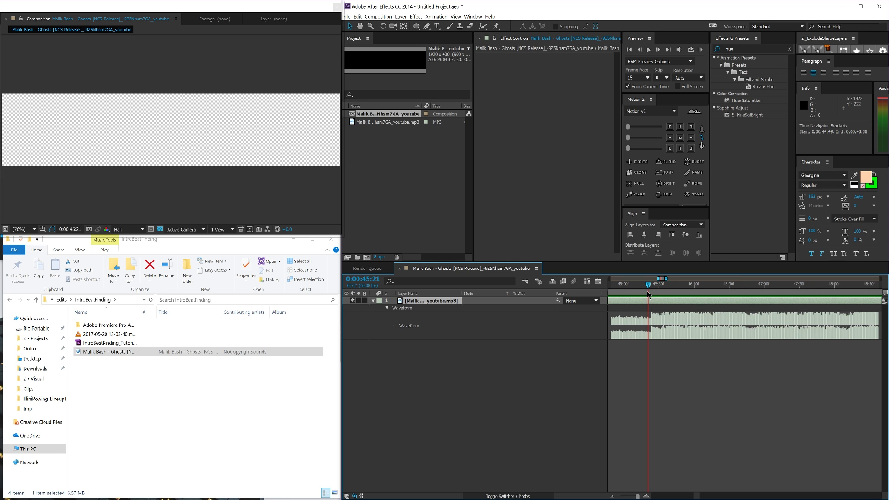
{"action": "left_click", "coordinate": [650, 285]}
{"action": "left_click", "coordinate": [692, 387]}
{"action": "left_click", "coordinate": [661, 304]}
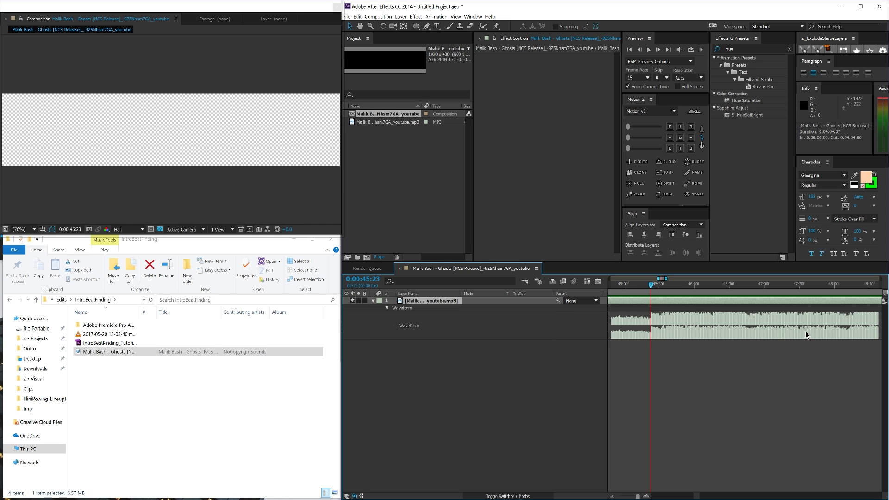
Undo the stray marker and open the audio layer in its Layer viewer
{"action": "key", "text": "ctrl+z"}
{"action": "double_click", "coordinate": [652, 303]}
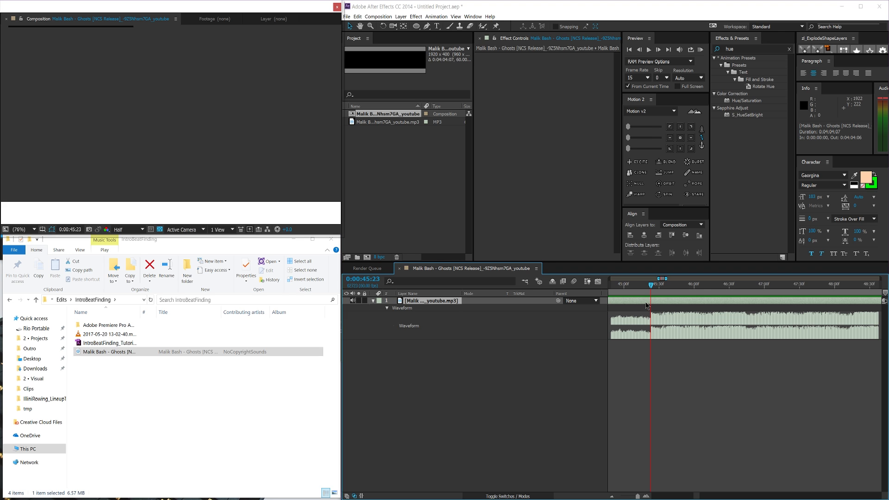
{"action": "right_click", "coordinate": [651, 304]}
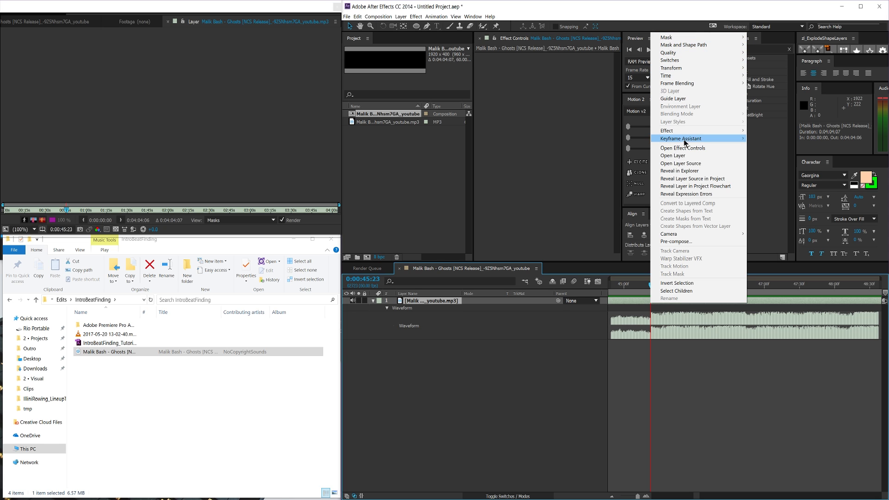
{"action": "left_click", "coordinate": [684, 157]}
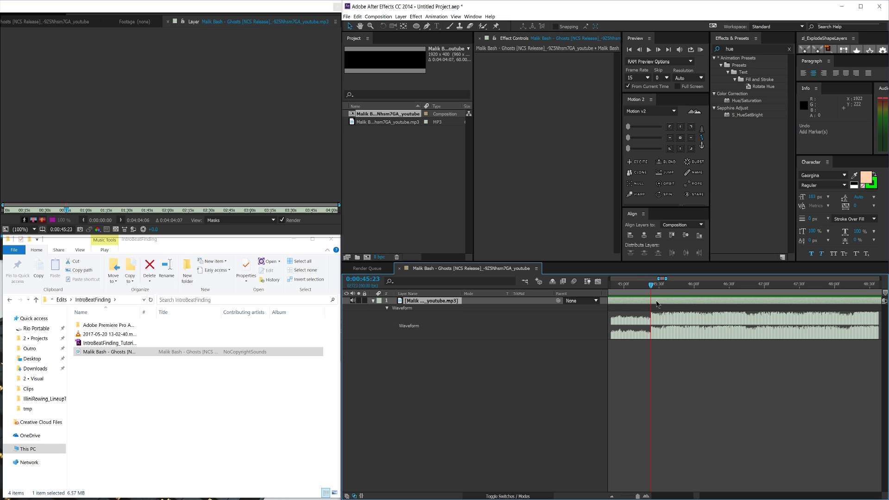
Test adding a layer marker and a composition marker at the current time, undoing each
{"action": "key", "text": "KP_Multiply"}
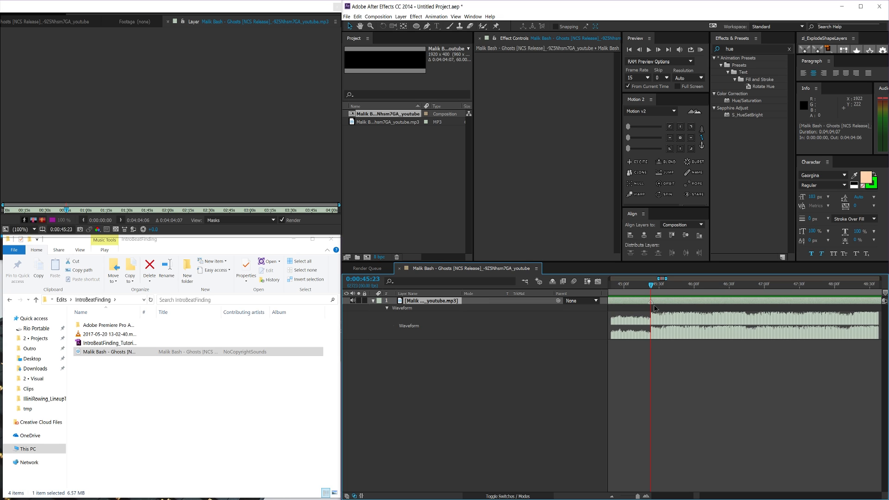
{"action": "key", "text": "ctrl+z"}
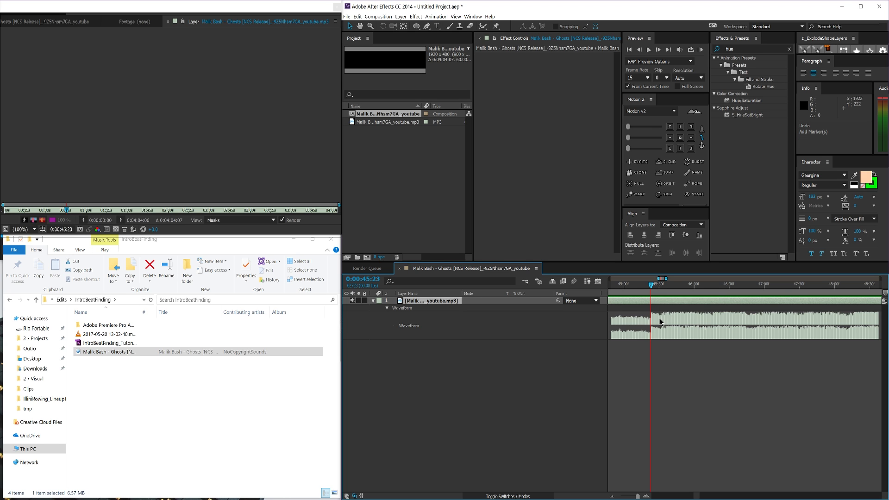
{"action": "left_click", "coordinate": [673, 383]}
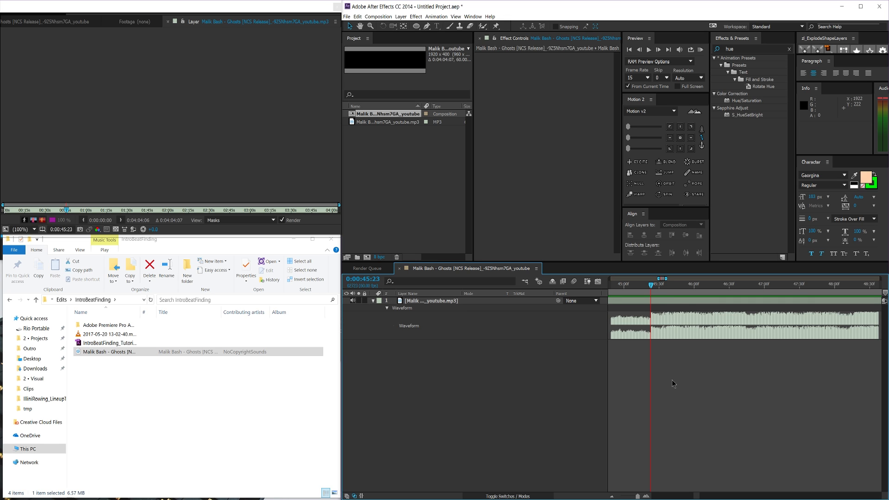
{"action": "left_click", "coordinate": [657, 300]}
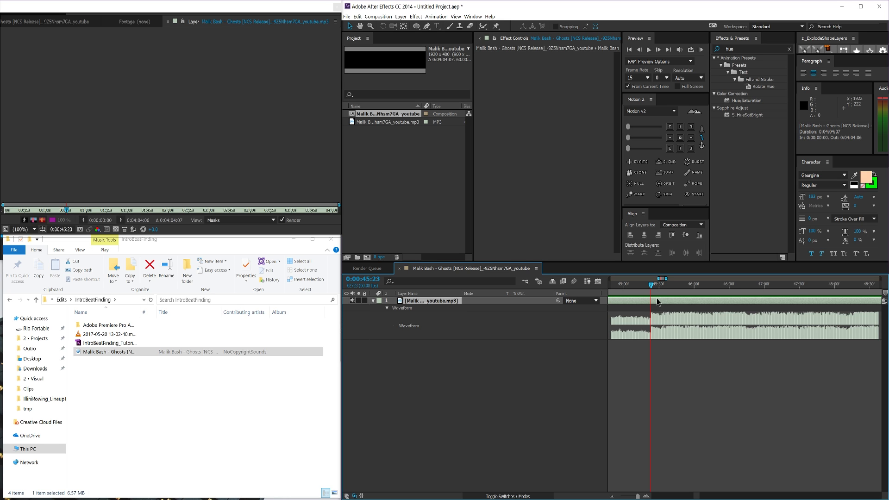
{"action": "key", "text": "shift+8"}
{"action": "left_click", "coordinate": [654, 293]}
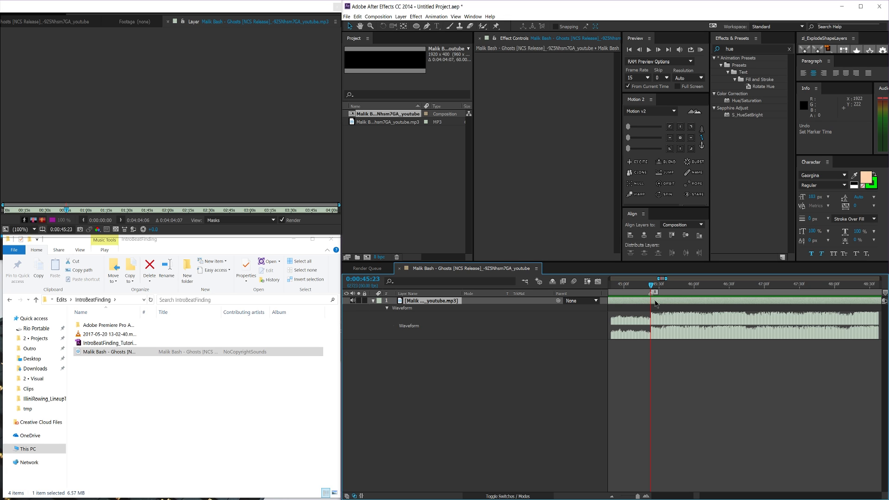
{"action": "key", "text": "ctrl+z"}
Try dragging the layer marker later, to about 0:00:45:50, and undo the moves
{"action": "left_click_drag", "start_coordinate": [650, 304], "coordinate": [653, 307]}
{"action": "key", "text": "ctrl+z"}
{"action": "mouse_move", "coordinate": [652, 304]}
{"action": "left_mouse_down"}
{"action": "mouse_move", "coordinate": [747, 319]}
{"action": "mouse_move", "coordinate": [649, 319]}
{"action": "left_mouse_up"}
{"action": "key", "text": "ctrl+z"}
{"action": "key", "text": "ctrl+z"}
{"action": "left_click", "coordinate": [680, 375]}
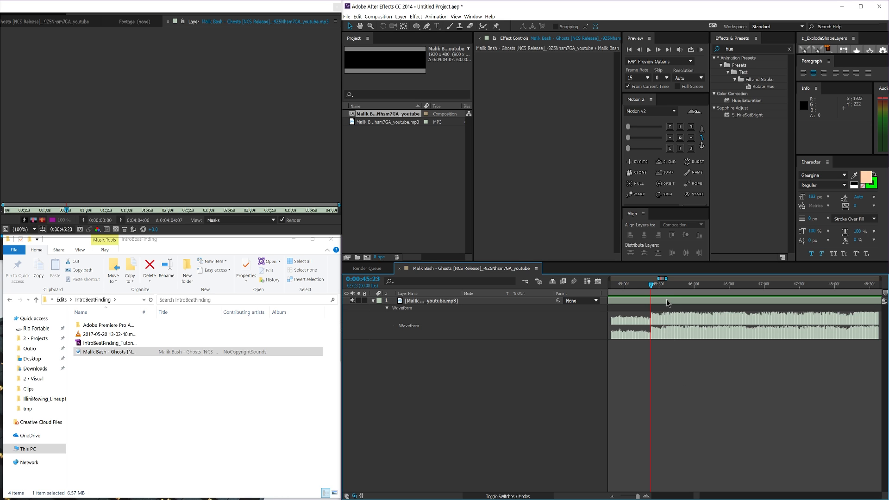
{"action": "left_click", "coordinate": [667, 302]}
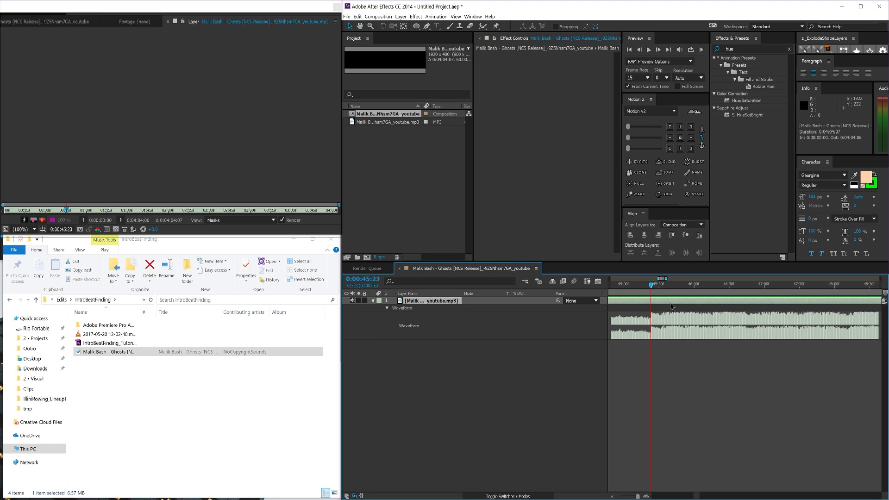
{"action": "key", "text": "ctrl+alt+shift+y"}
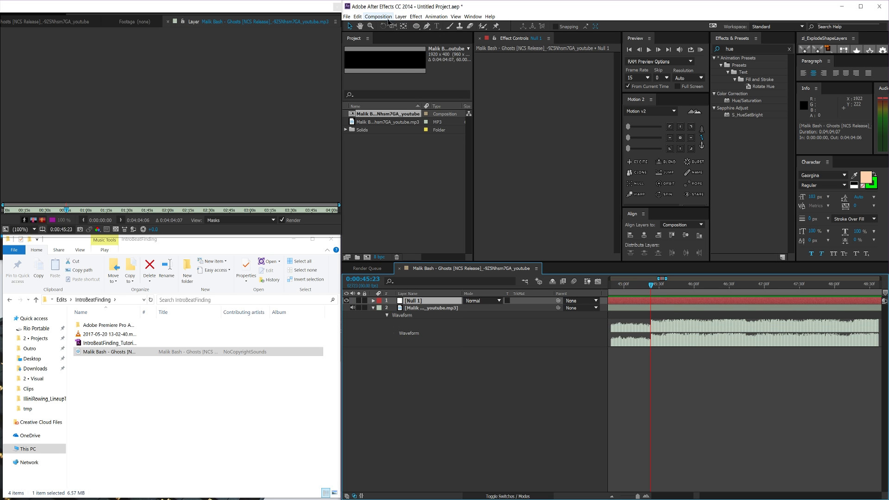
{"action": "left_click", "coordinate": [400, 16]}
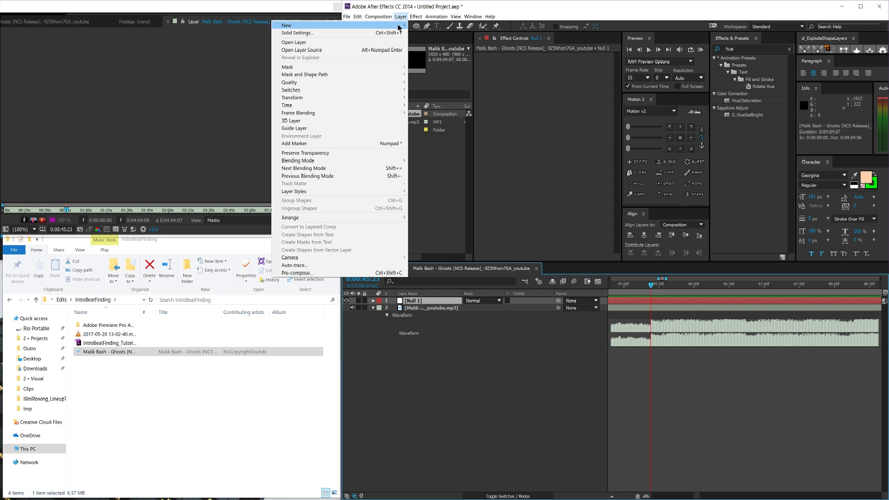
{"action": "left_click", "coordinate": [424, 26]}
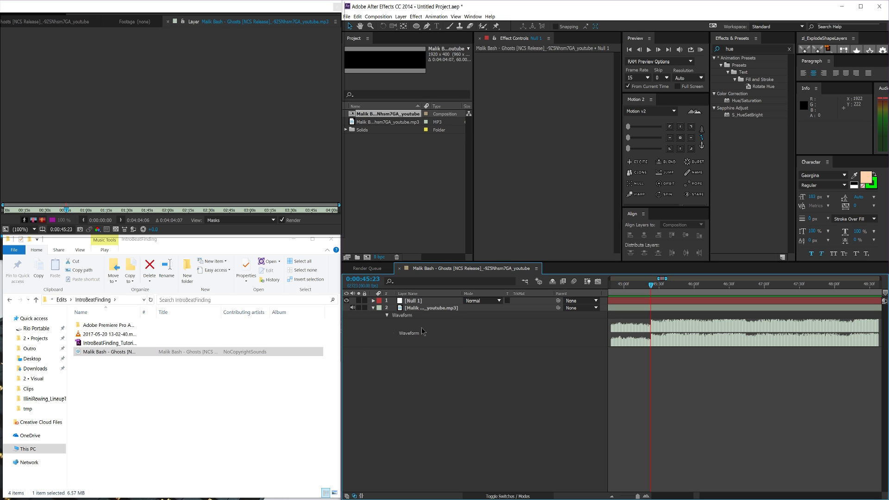
Rename the Null 1 layer to 'Main Beats'
{"action": "left_click", "coordinate": [414, 303]}
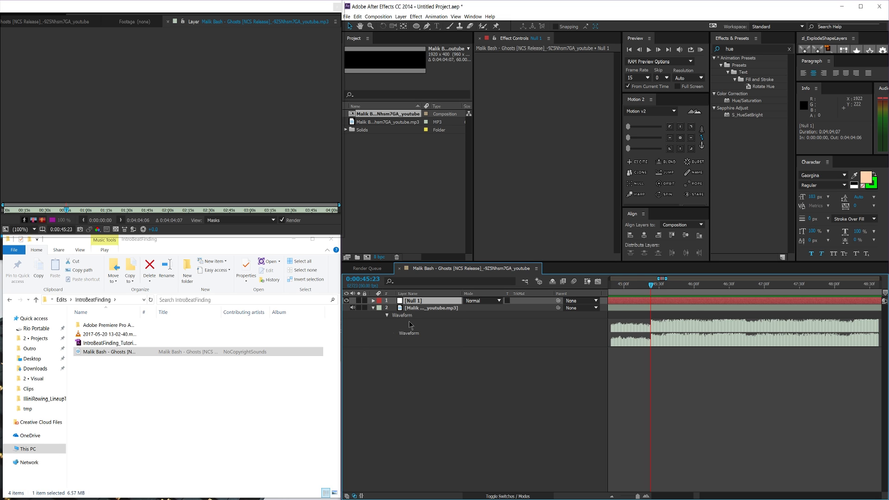
{"action": "key", "text": "Return"}
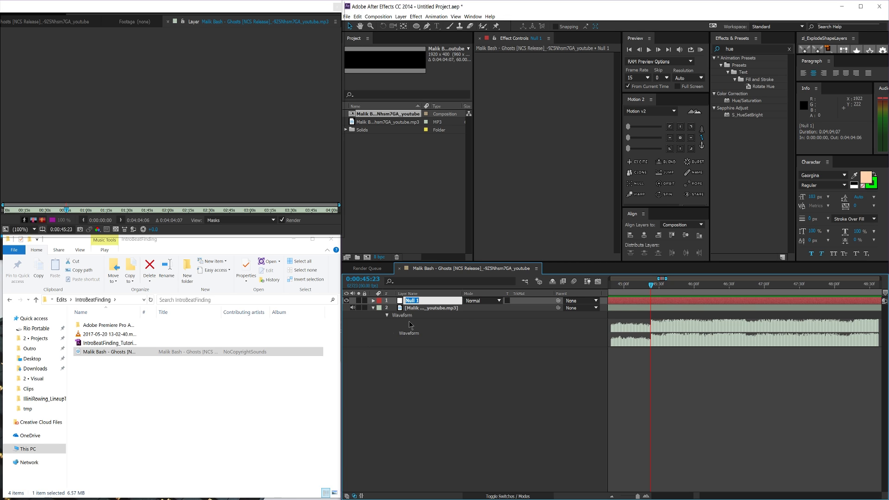
{"action": "type", "text": "Beats"}
{"action": "key", "text": "Return"}
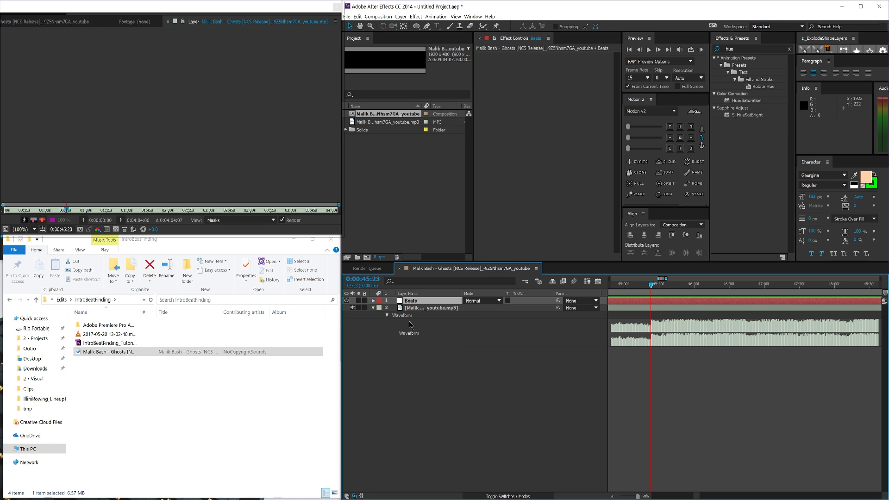
{"action": "key", "text": "Return"}
{"action": "type", "text": "Main"}
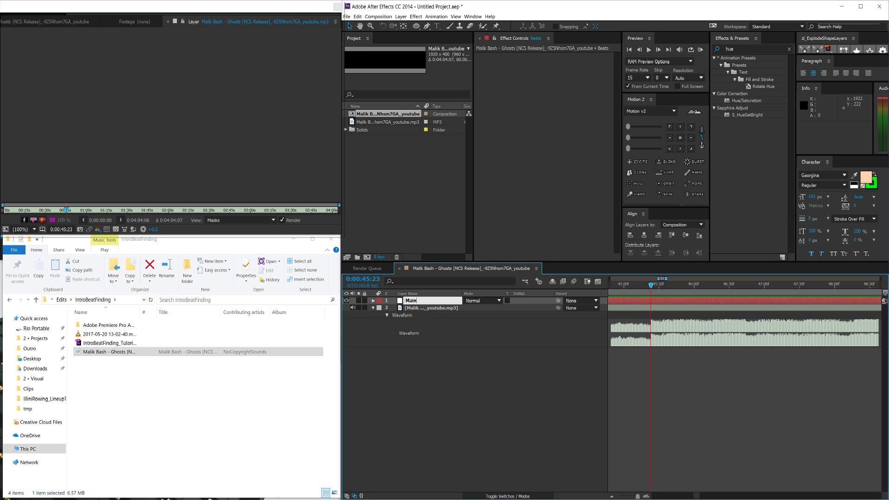
{"action": "type", "text": " Beats"}
{"action": "key", "text": "Return"}
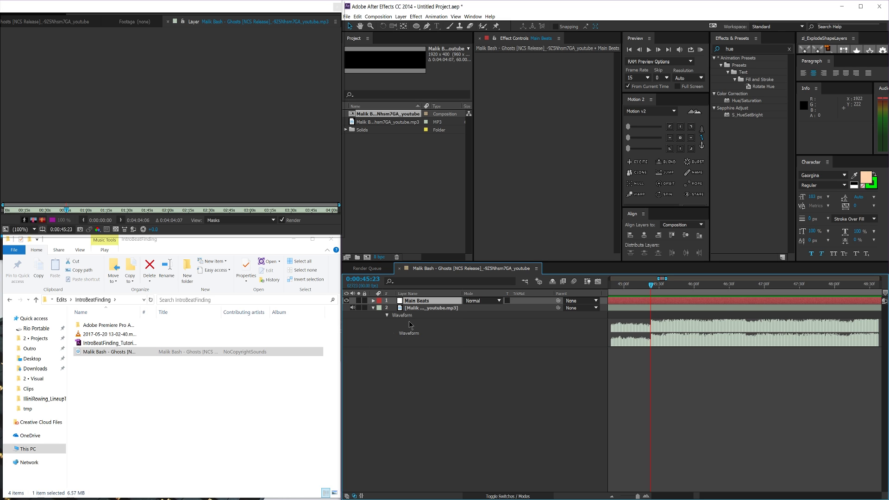
Add a new null layer named 'Releases'
{"action": "key", "text": "ctrl+alt+shift+y"}
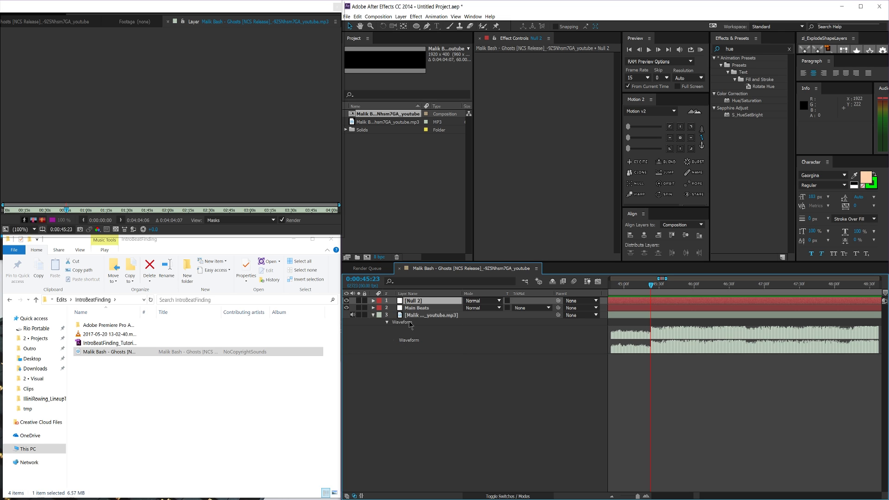
{"action": "key", "text": "Return"}
{"action": "type", "text": "Releases"}
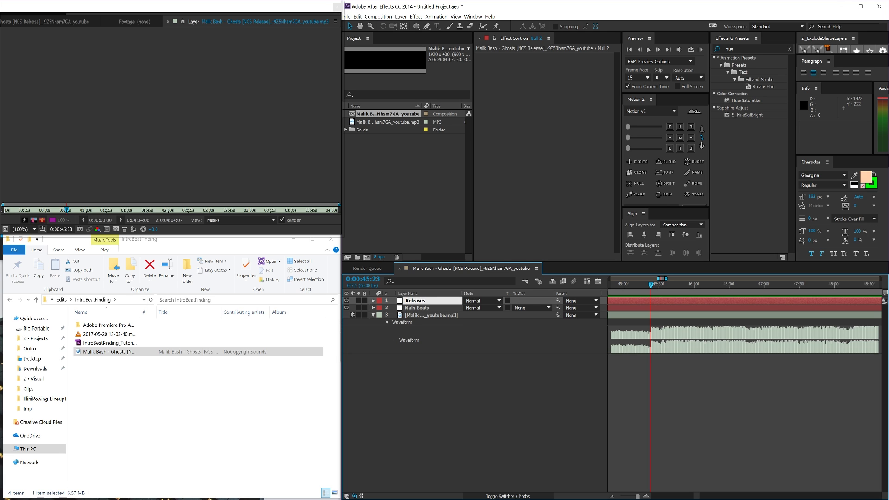
{"action": "key", "text": "Return"}
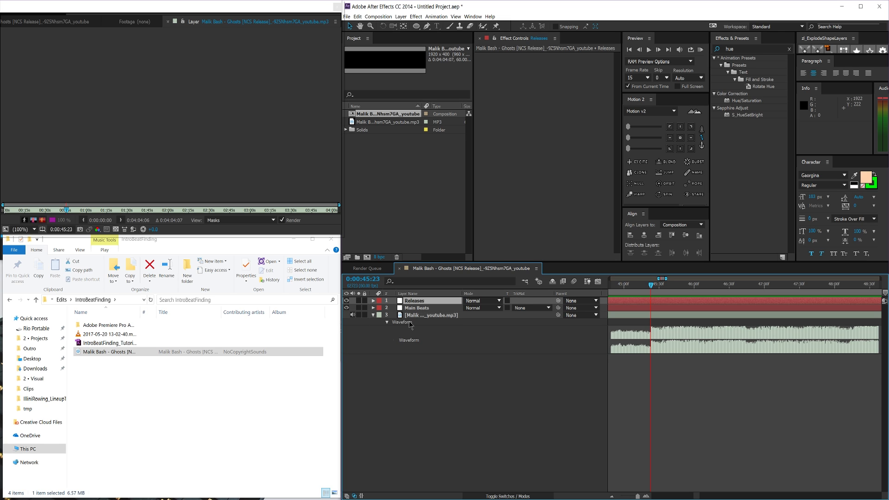
Add a test null named 'Secondary Beats' below Main Beats, then delete it
{"action": "key", "text": "ctrl+alt+shift+y"}
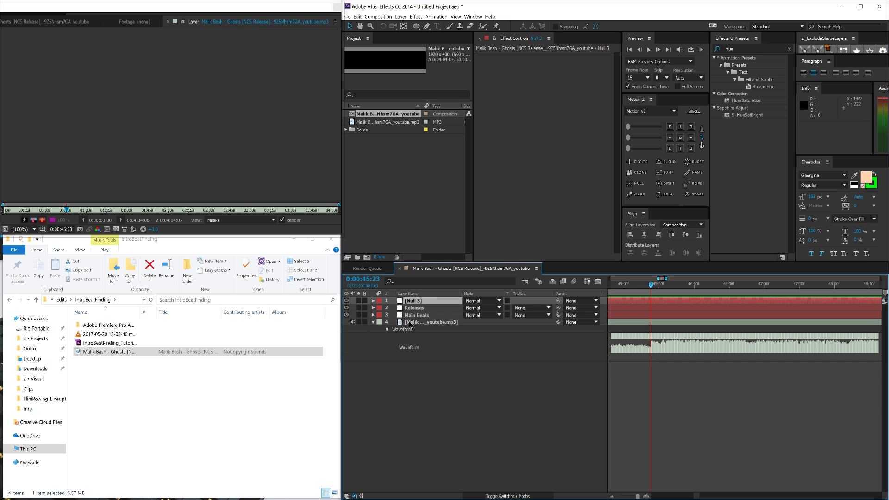
{"action": "key", "text": "Return"}
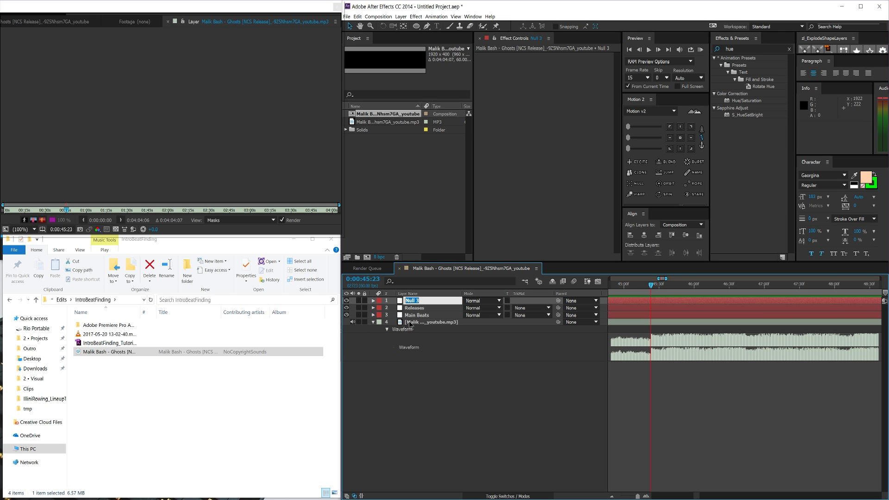
{"action": "type", "text": "Secondary Beats"}
{"action": "key", "text": "Return"}
{"action": "left_click_drag", "start_coordinate": [425, 301], "coordinate": [427, 321]}
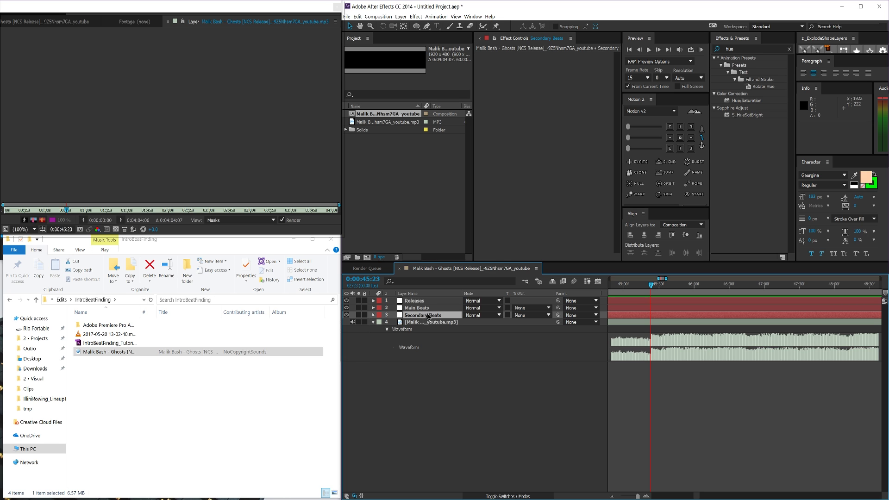
{"action": "left_click", "coordinate": [430, 308]}
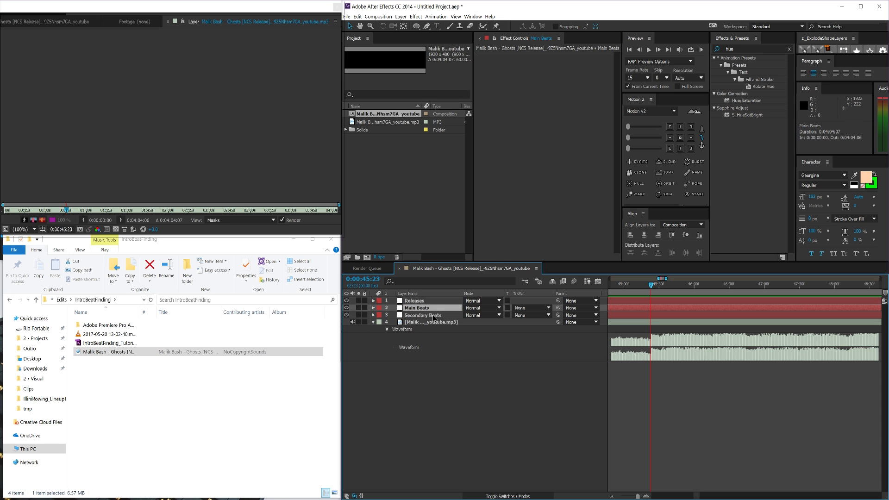
{"action": "left_click", "coordinate": [434, 316]}
{"action": "key", "text": "Delete"}
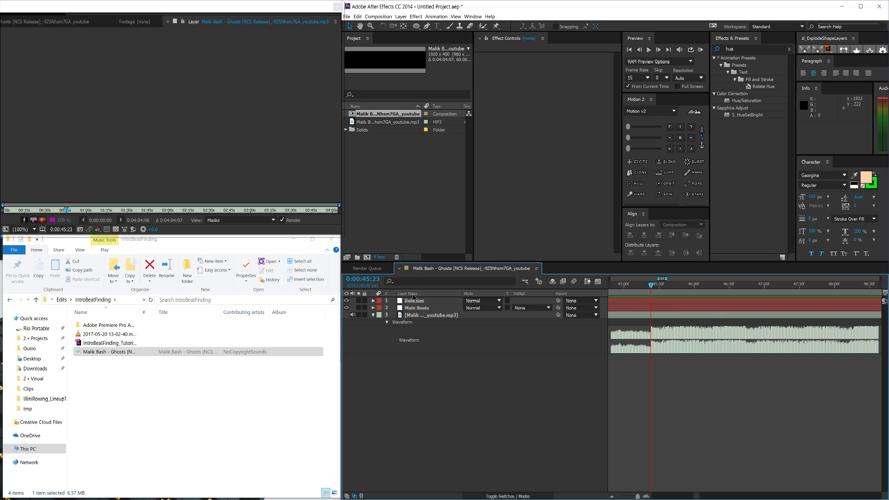
Add another test null named 'words' via the Null settings and delete it again
{"action": "left_click", "coordinate": [423, 304]}
{"action": "left_click", "coordinate": [425, 308], "text": "ctrl"}
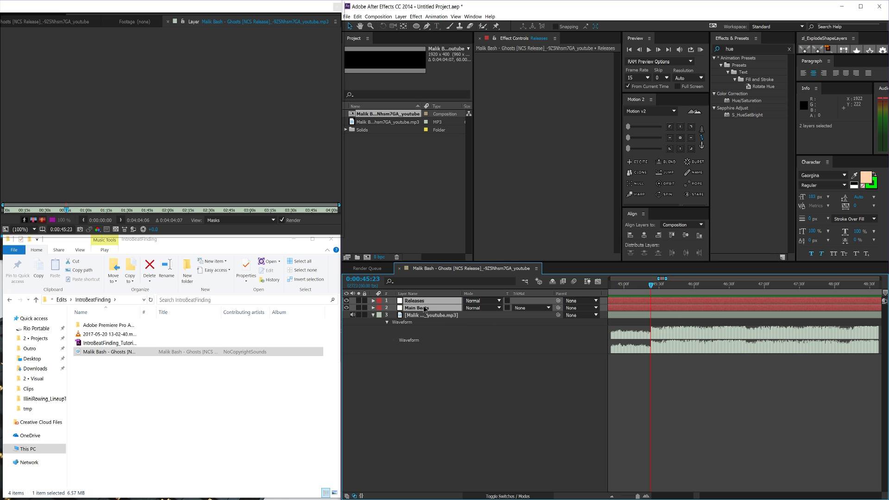
{"action": "key", "text": "F2"}
{"action": "left_click", "coordinate": [433, 309]}
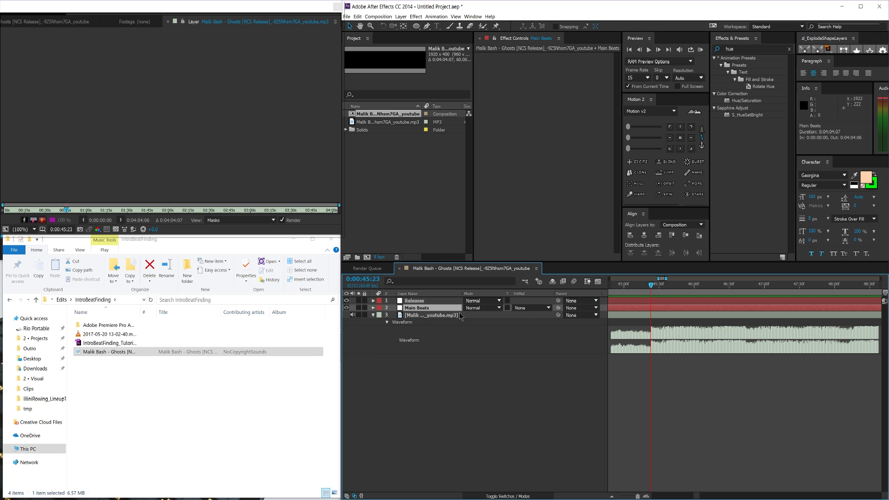
{"action": "key", "text": "ctrl+shift+y"}
{"action": "key", "text": "Return"}
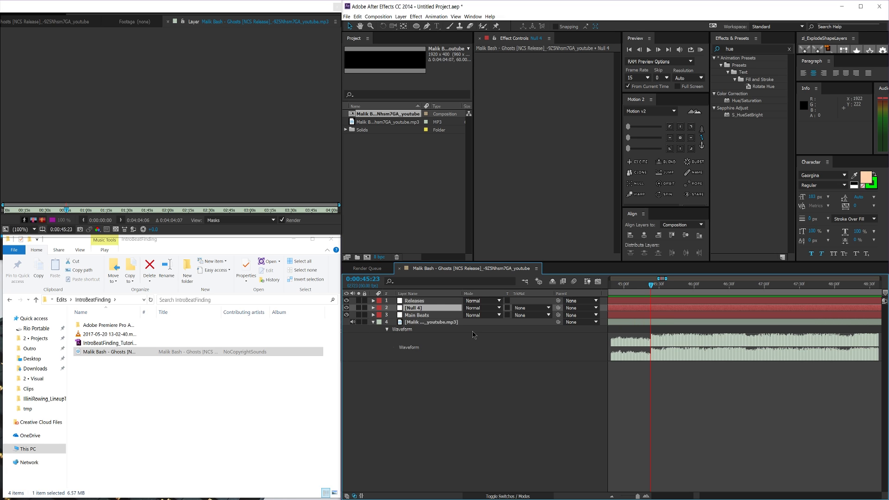
{"action": "key", "text": "Return"}
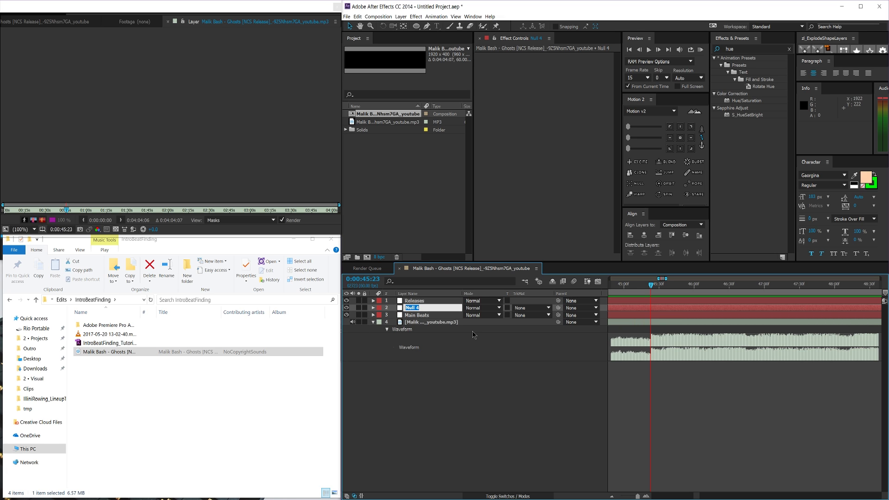
{"action": "type", "text": "words"}
{"action": "key", "text": "Return"}
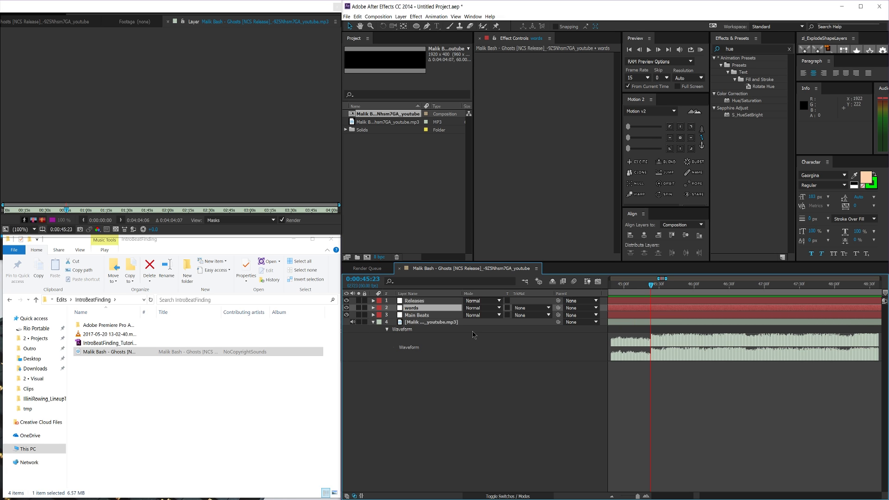
{"action": "key", "text": "Delete"}
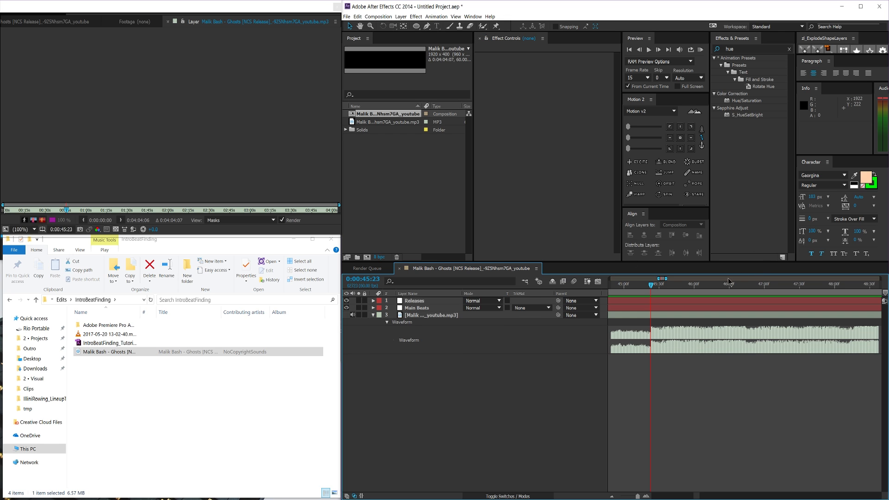
{"action": "left_click", "coordinate": [669, 308]}
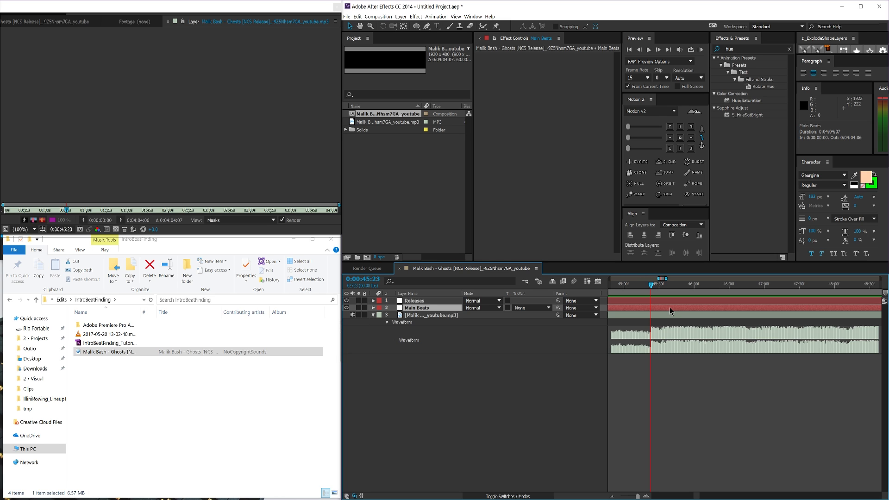
{"action": "left_click", "coordinate": [670, 315]}
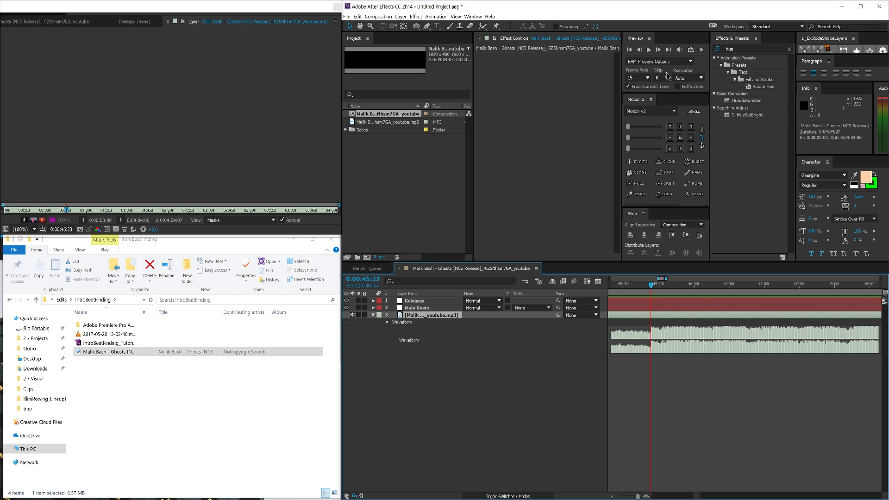
{"action": "left_click", "coordinate": [637, 40]}
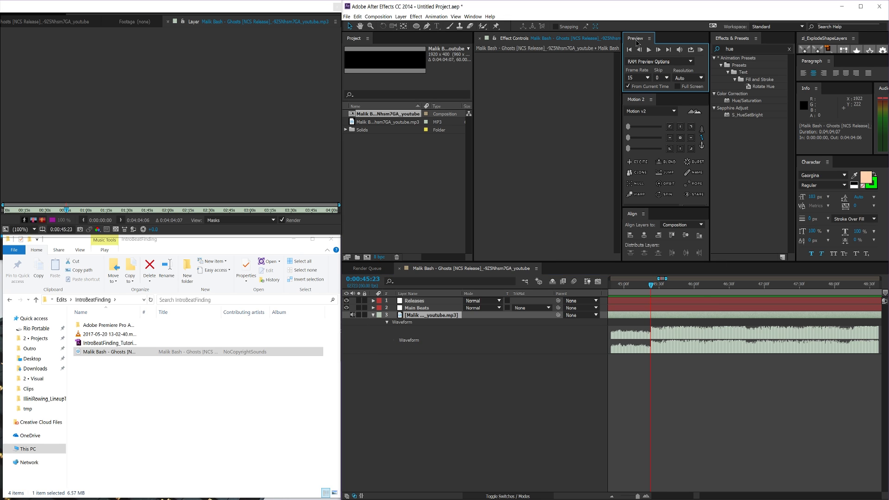
{"action": "left_click", "coordinate": [473, 16]}
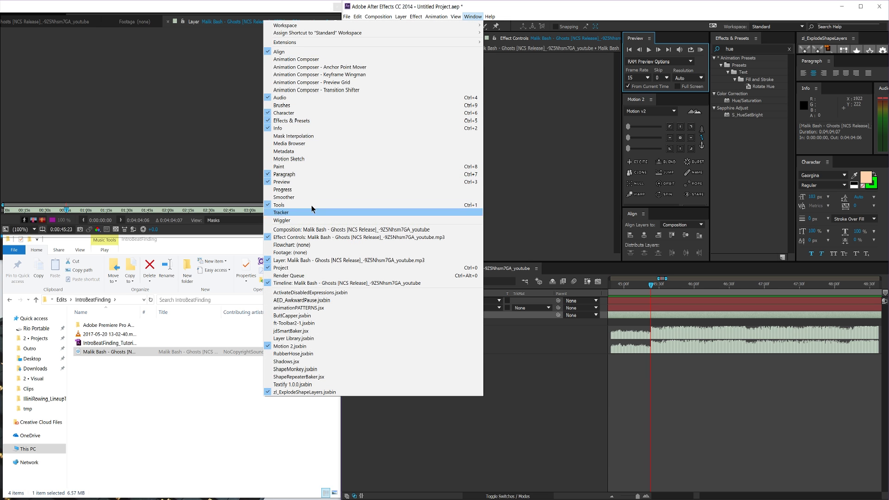
{"action": "left_click", "coordinate": [621, 4]}
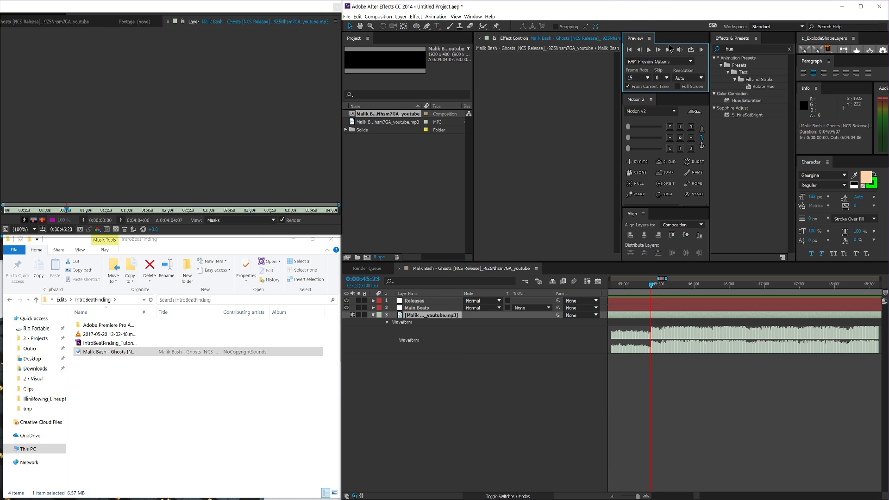
{"action": "left_click", "coordinate": [647, 78]}
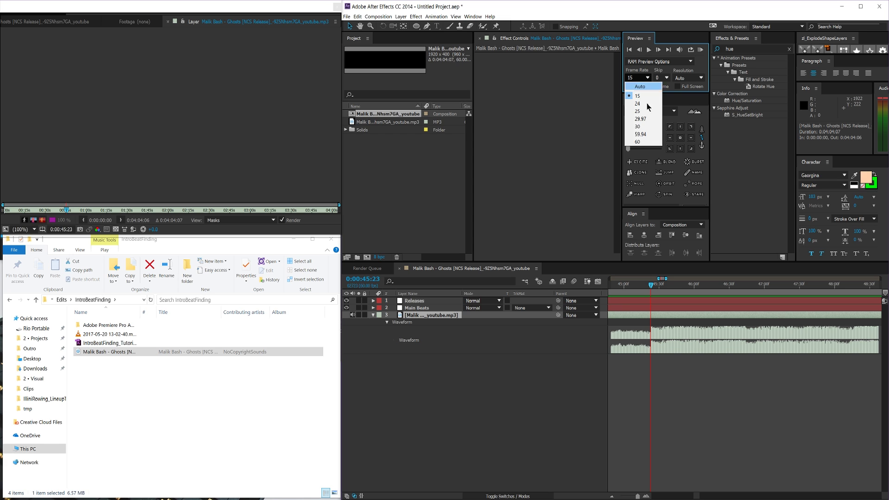
{"action": "left_click", "coordinate": [637, 142]}
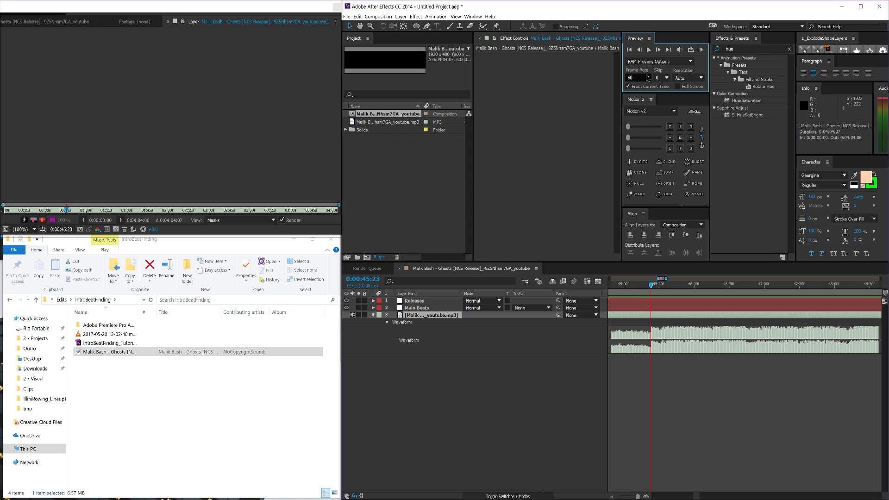
{"action": "left_click", "coordinate": [647, 77]}
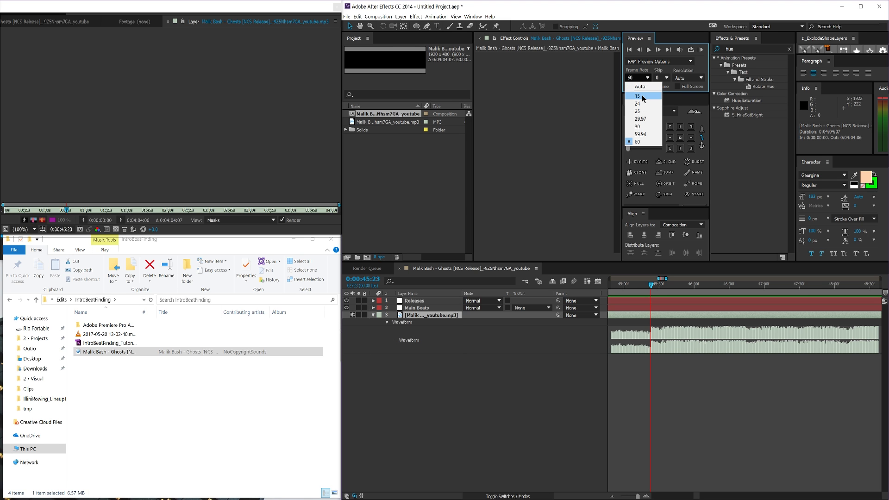
{"action": "left_click", "coordinate": [643, 96]}
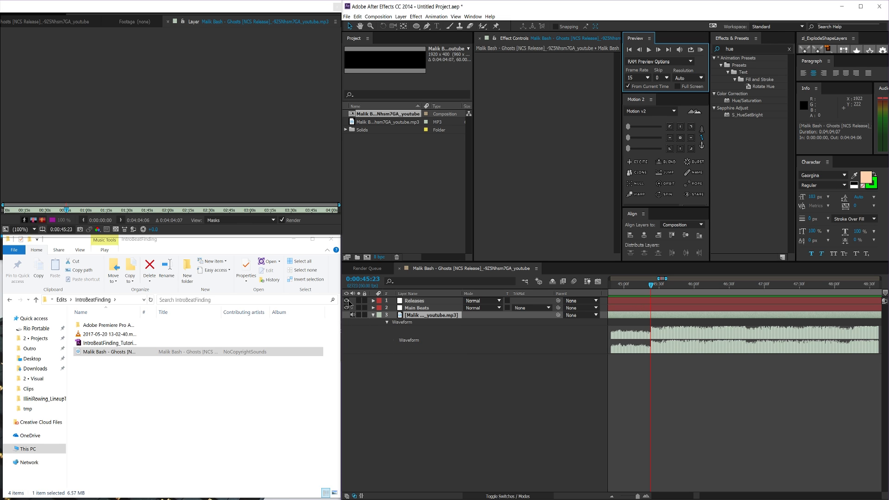
Hide the null layers, RAM-preview the song from the audio layer, then select Main Beats
{"action": "left_click_drag", "start_coordinate": [346, 301], "coordinate": [346, 308]}
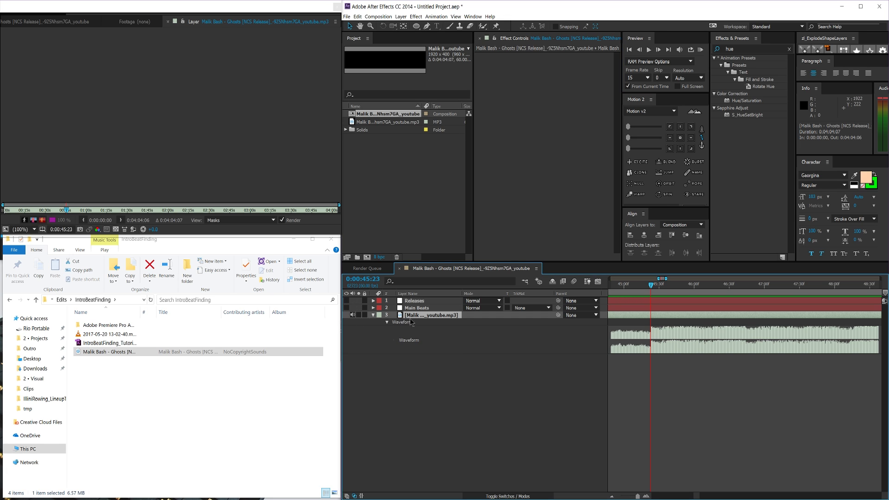
{"action": "left_click", "coordinate": [465, 377]}
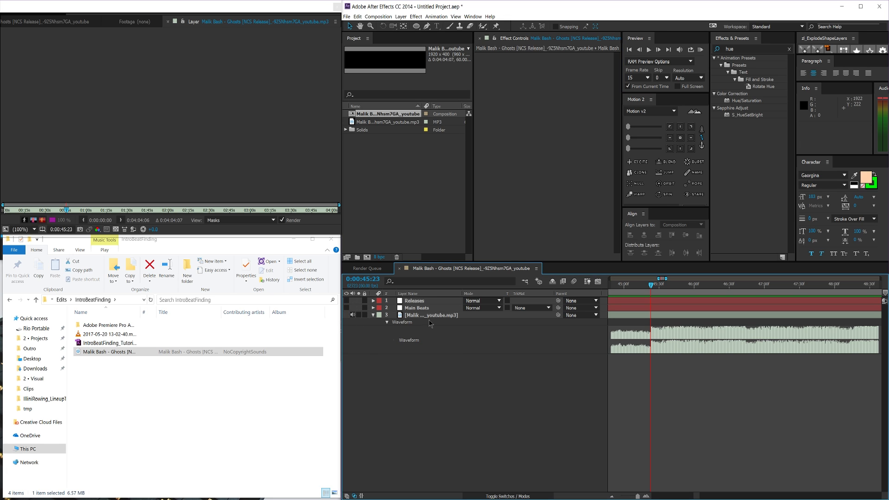
{"action": "left_click", "coordinate": [431, 316]}
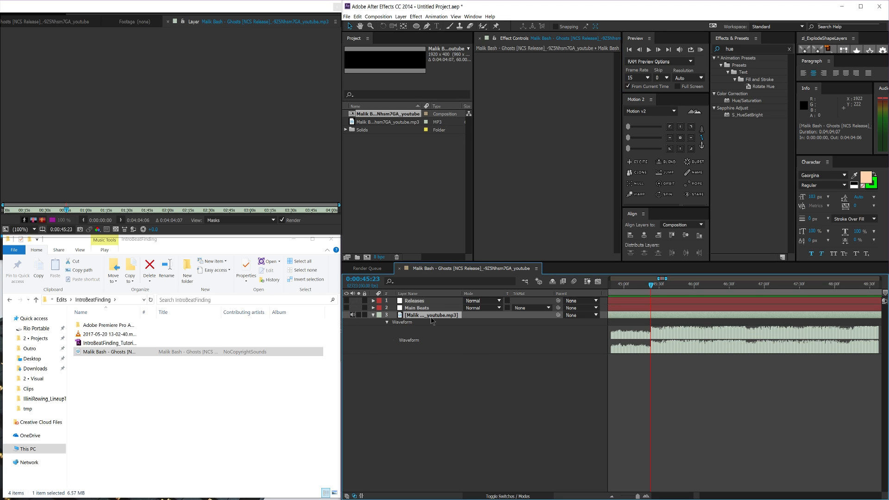
{"action": "key", "text": "KP_0"}
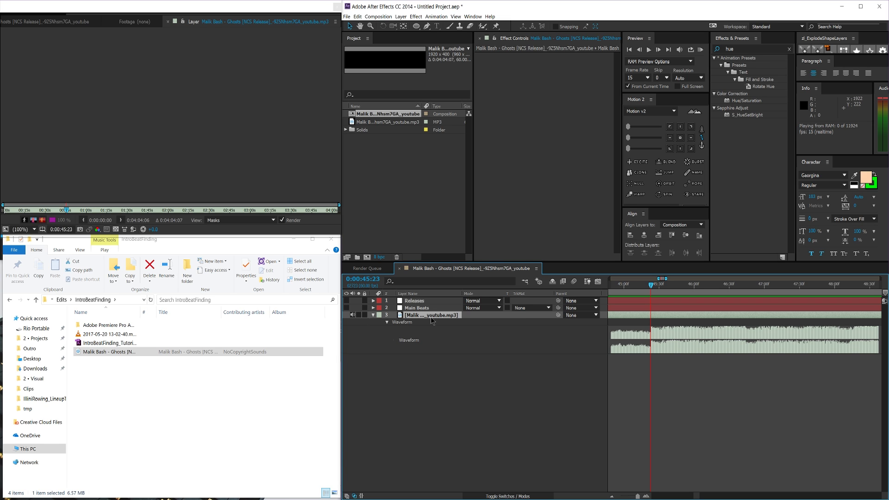
{"action": "left_click", "coordinate": [693, 391]}
{"action": "left_click", "coordinate": [657, 318]}
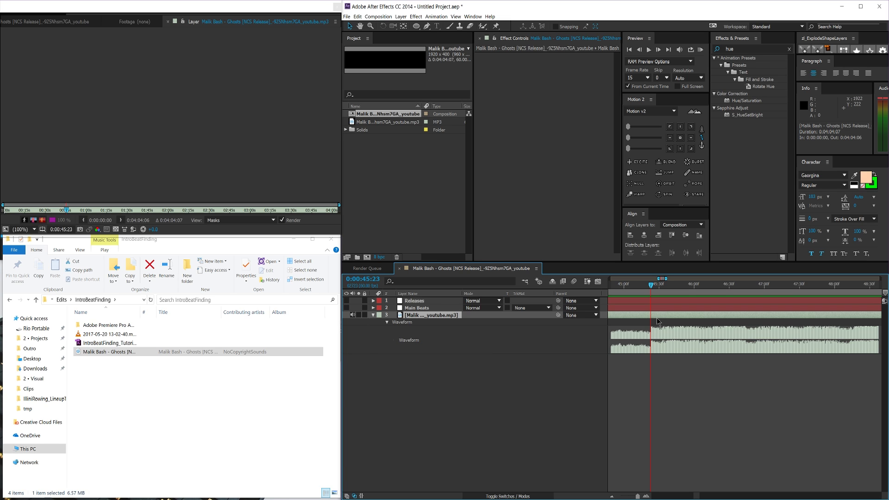
{"action": "left_click", "coordinate": [654, 306]}
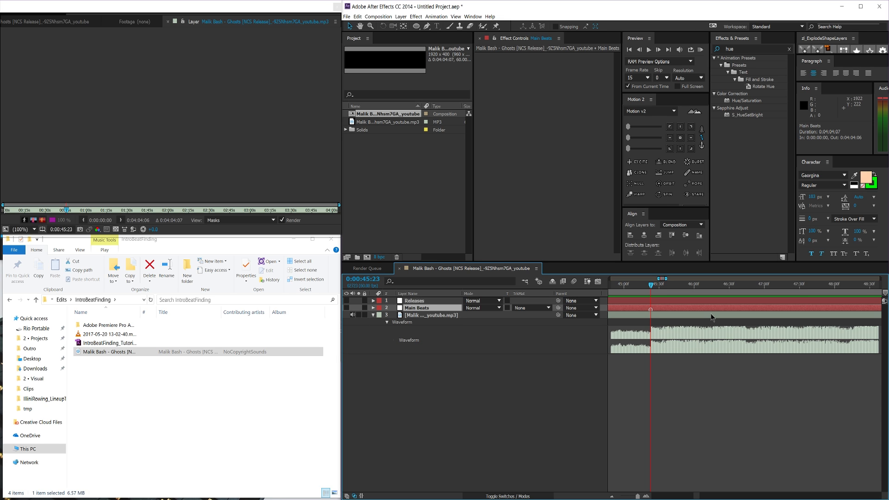
Locate the next beat by previewing and stepping ten frames with Shift+Page Down/Up
{"action": "key", "text": "KP_0"}
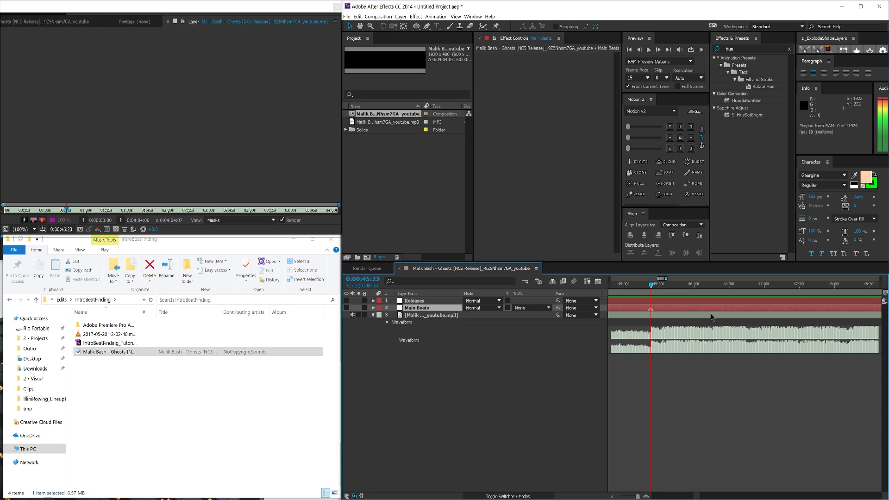
{"action": "left_click", "coordinate": [699, 367]}
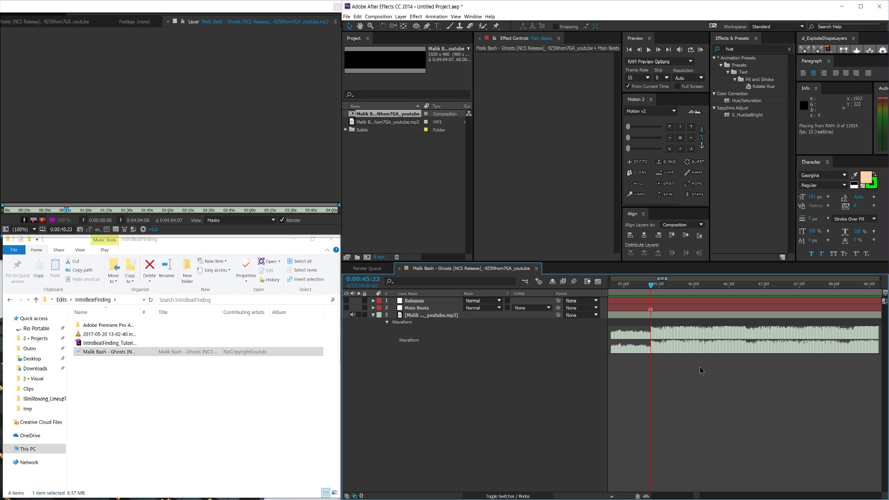
{"action": "left_click", "coordinate": [668, 318]}
{"action": "mouse_move", "coordinate": [659, 295]}
{"action": "left_mouse_down"}
{"action": "mouse_move", "coordinate": [669, 291]}
{"action": "mouse_move", "coordinate": [637, 291]}
{"action": "mouse_move", "coordinate": [652, 297]}
{"action": "left_mouse_up"}
{"action": "key", "text": "KP_0"}
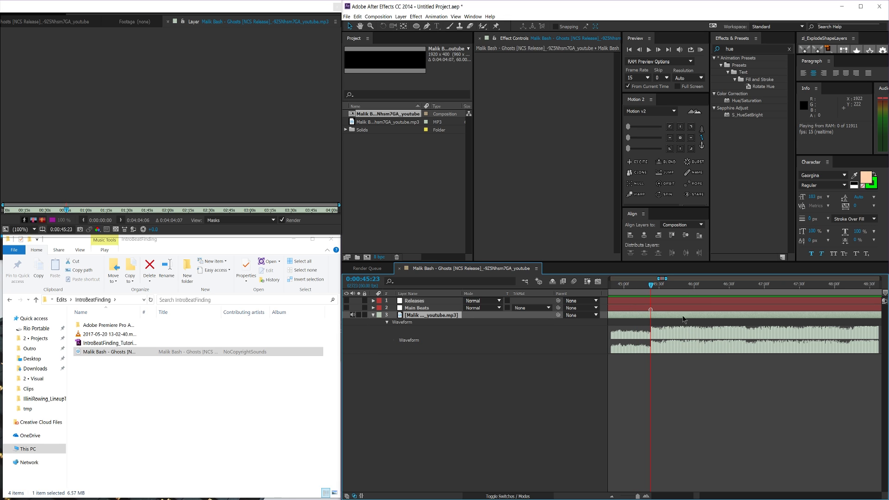
{"action": "key", "text": "shift+Page_Down"}
{"action": "key", "text": "shift+Page_Down"}
{"action": "key", "text": "shift+Page_Down"}
{"action": "key", "text": "shift+Page_Down"}
{"action": "key", "text": "shift+Page_Down"}
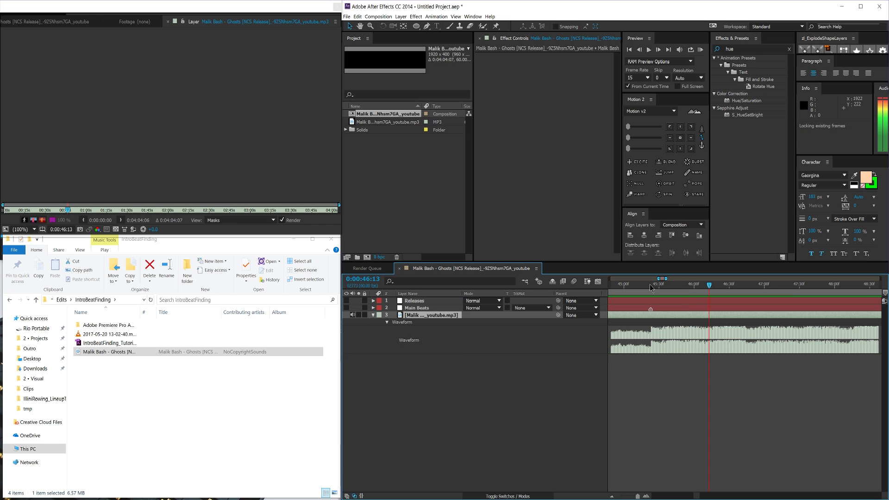
{"action": "key", "text": "shift+Page_Up"}
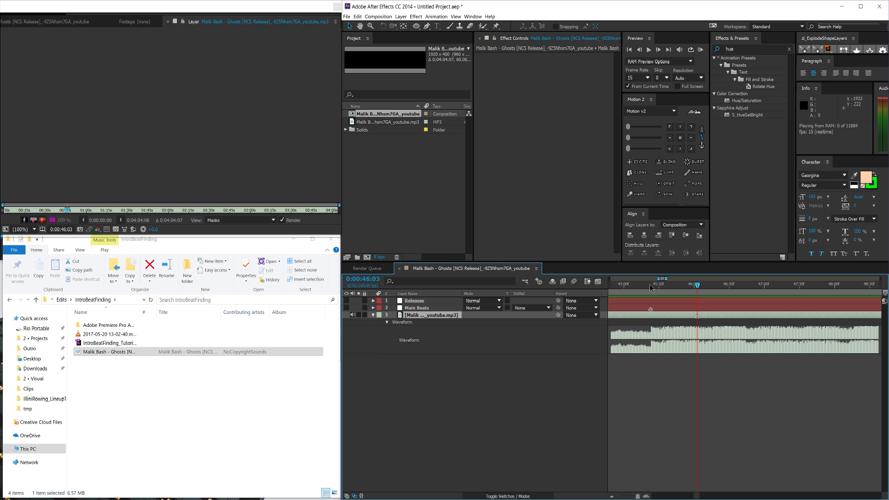
Select Main Beats and continue through the beats up to about 0:00:47:23
{"action": "left_click", "coordinate": [727, 308]}
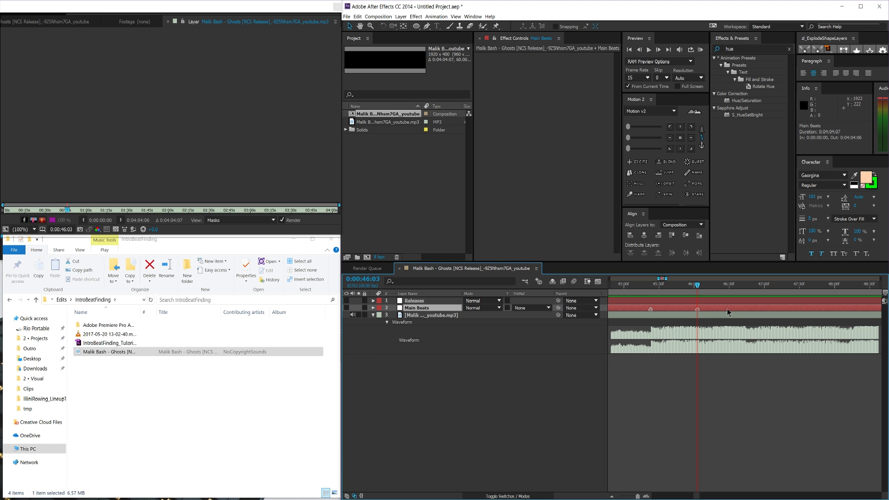
{"action": "key", "text": "space"}
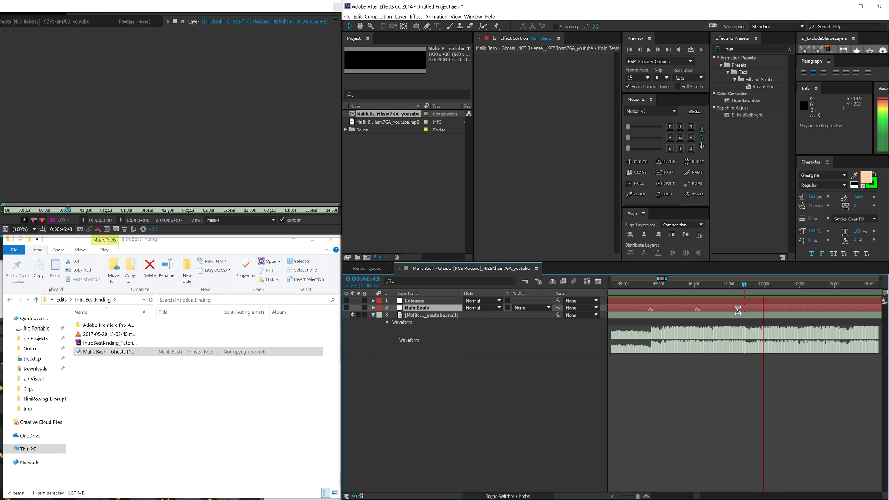
{"action": "key", "text": "KP_0"}
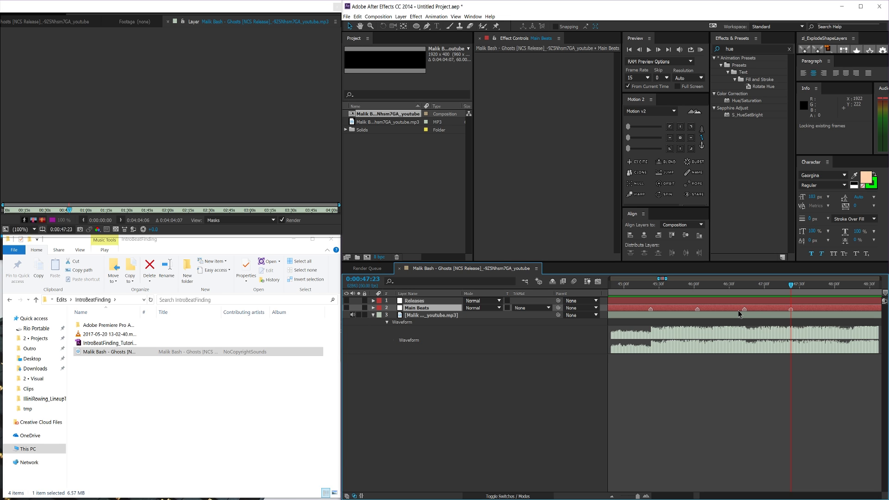
{"action": "scroll", "coordinate": [759, 332], "scroll_direction": "right", "scroll_amount": 3}
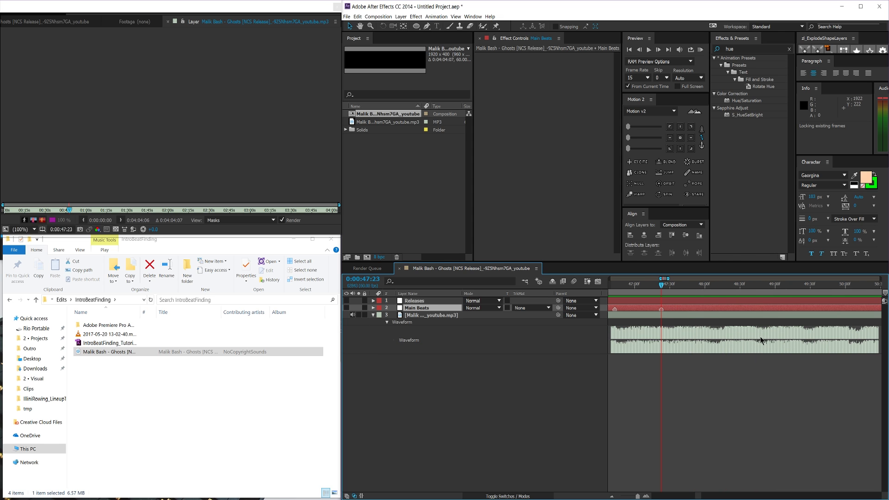
Find the release at 0:00:50:02 by audio-previewing from 0:00:49:56, then select the Releases layer
{"action": "key", "text": "KP_Decimal"}
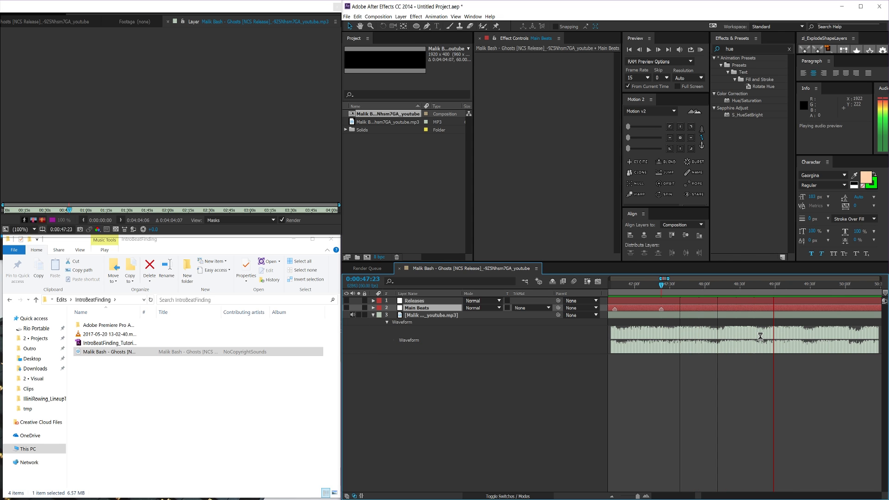
{"action": "left_click", "coordinate": [850, 340]}
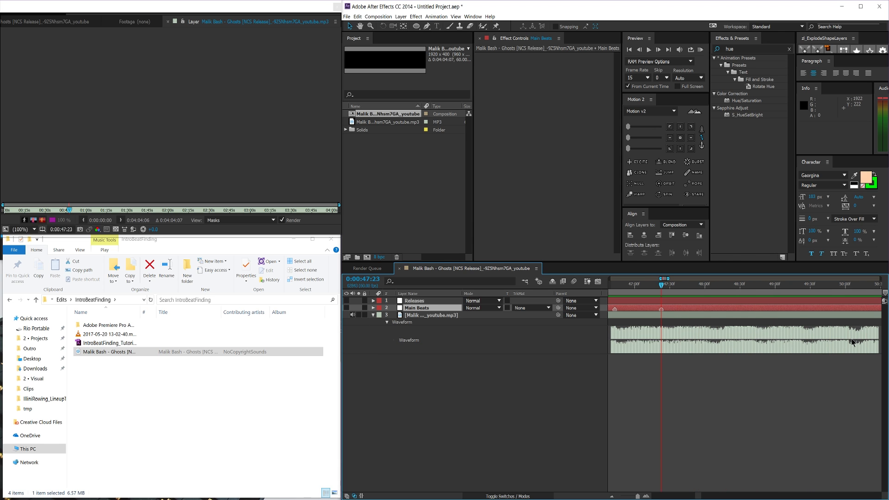
{"action": "scroll", "coordinate": [835, 330], "scroll_direction": "right", "scroll_amount": 1}
{"action": "left_click", "coordinate": [808, 286]}
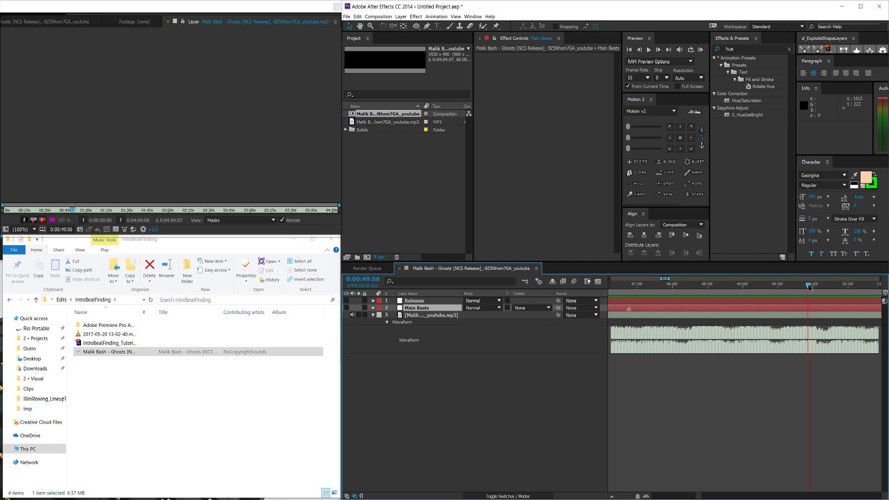
{"action": "key", "text": "KP_Decimal"}
{"action": "left_click", "coordinate": [808, 287]}
{"action": "left_click_drag", "start_coordinate": [809, 287], "coordinate": [816, 289]}
{"action": "key", "text": "KP_Decimal"}
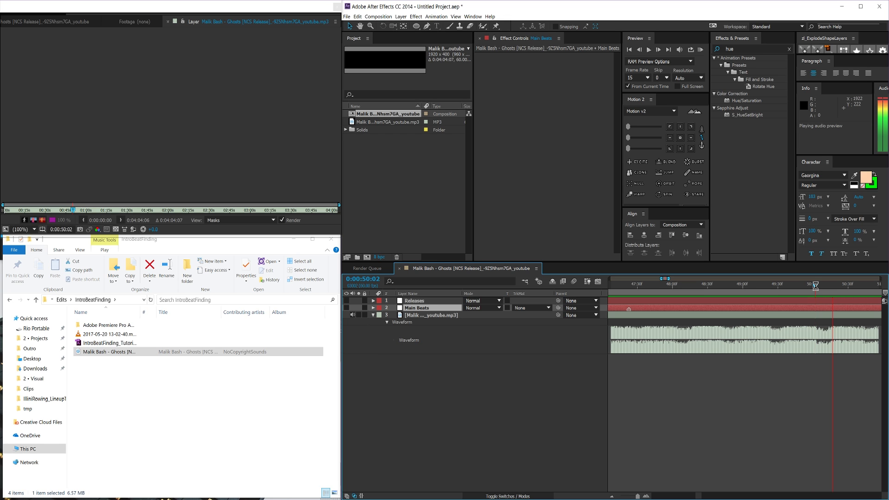
{"action": "left_click", "coordinate": [815, 287]}
{"action": "key", "text": "KP_Decimal"}
{"action": "left_click", "coordinate": [816, 287]}
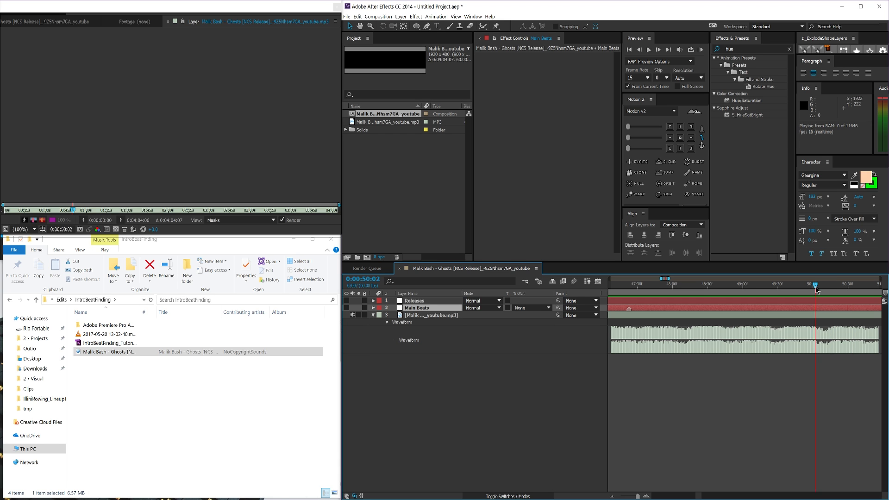
{"action": "left_click", "coordinate": [814, 302]}
Add the release marker at 0:00:50:02, zoom out, and move the current time to 0:00:48:16
{"action": "key", "text": "KP_Multiply"}
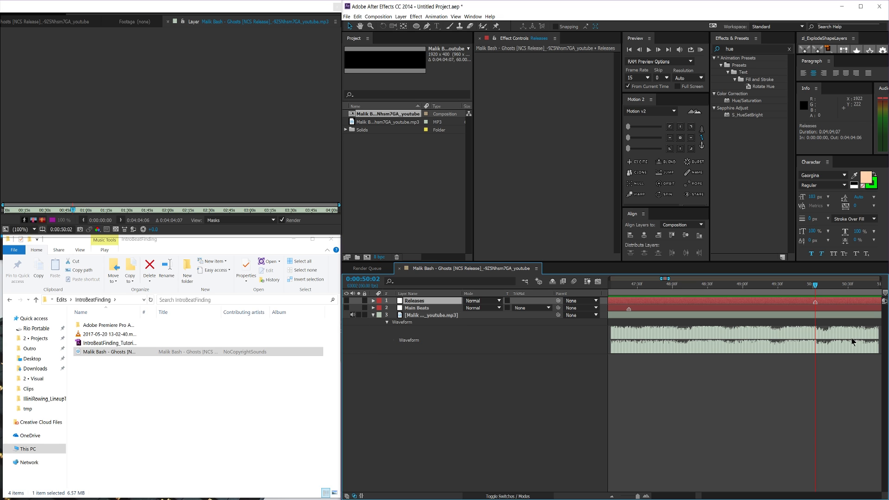
{"action": "key", "text": "minus"}
{"action": "key", "text": "minus"}
{"action": "key", "text": "minus"}
{"action": "key", "text": "minus"}
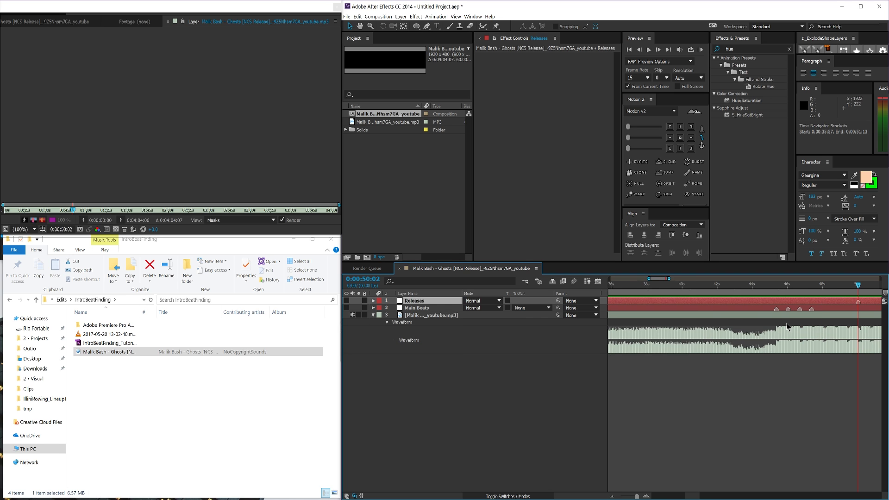
{"action": "scroll", "coordinate": [783, 324], "scroll_direction": "right", "scroll_amount": 3}
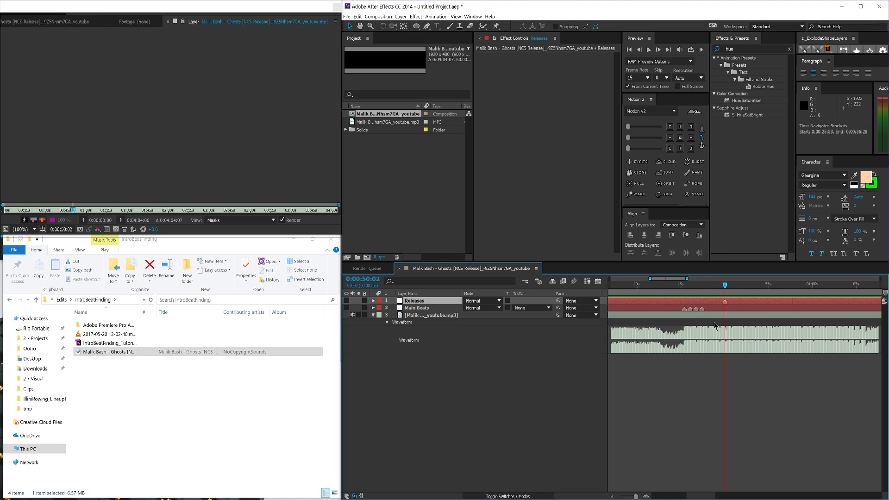
{"action": "left_click", "coordinate": [687, 292]}
{"action": "left_click", "coordinate": [708, 293]}
{"action": "scroll", "coordinate": [669, 309], "scroll_direction": "up", "scroll_amount": 3}
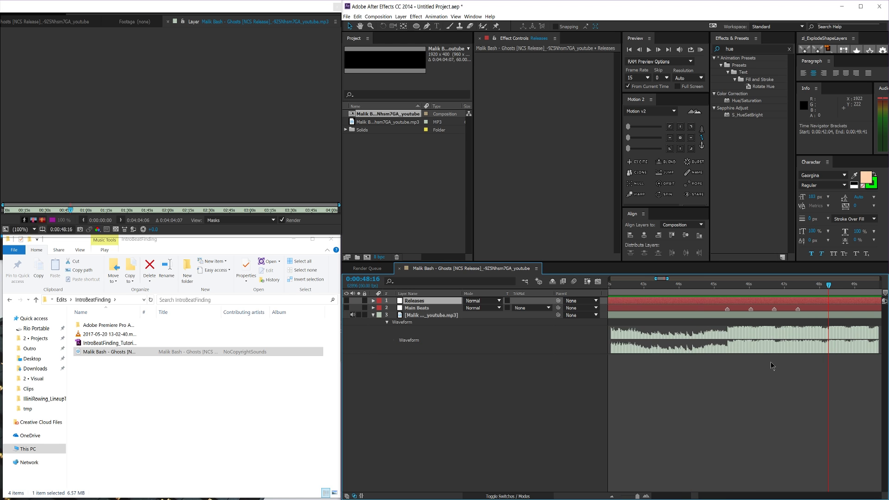
{"action": "scroll", "coordinate": [783, 370], "scroll_direction": "right", "scroll_amount": 1}
{"action": "scroll", "coordinate": [788, 372], "scroll_direction": "right", "scroll_amount": 1}
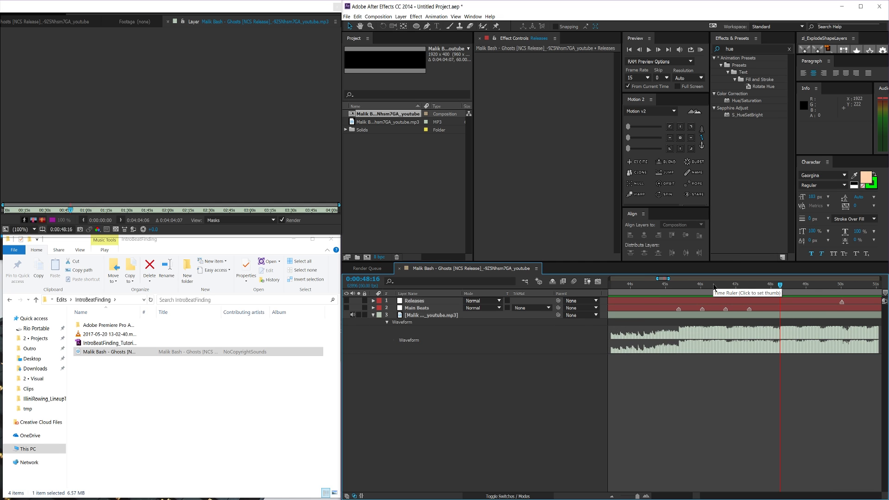
{"action": "left_click", "coordinate": [679, 288]}
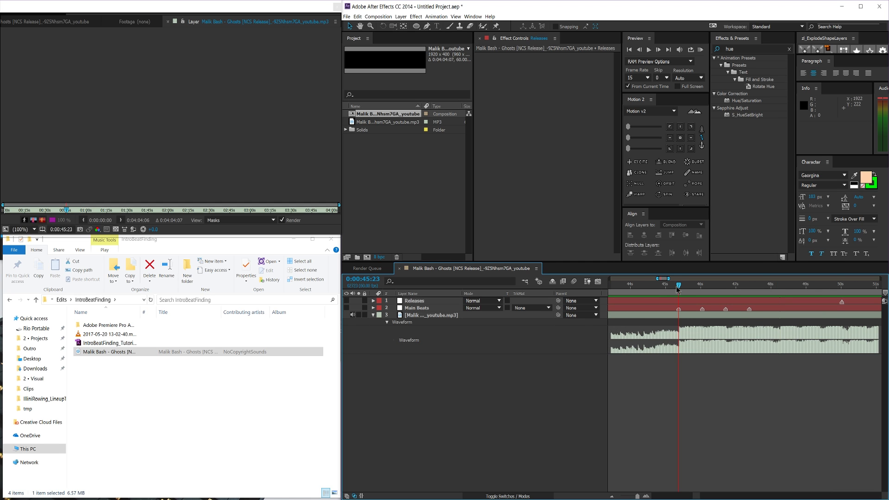
{"action": "left_click_drag", "start_coordinate": [678, 287], "coordinate": [748, 292]}
{"action": "left_click_drag", "start_coordinate": [764, 285], "coordinate": [784, 353]}
{"action": "key", "text": "minus"}
{"action": "key", "text": "minus"}
{"action": "key", "text": "minus"}
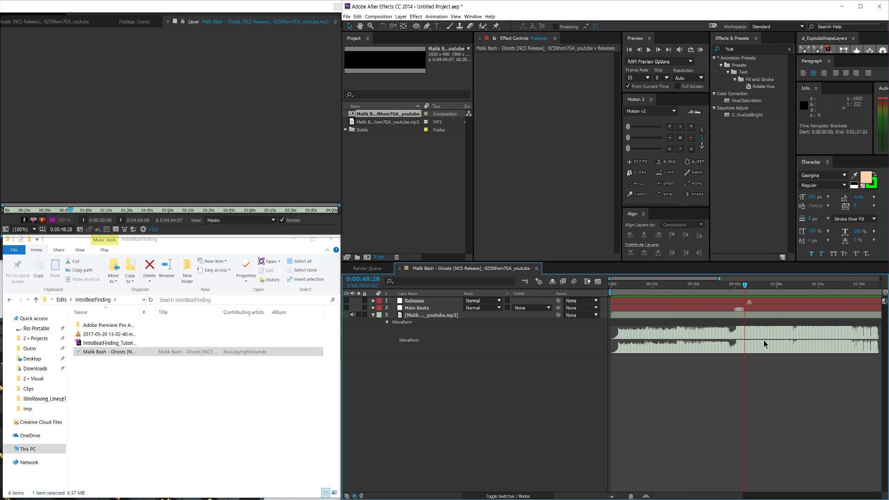
{"action": "key", "text": "equal"}
{"action": "key", "text": "equal"}
{"action": "key", "text": "equal"}
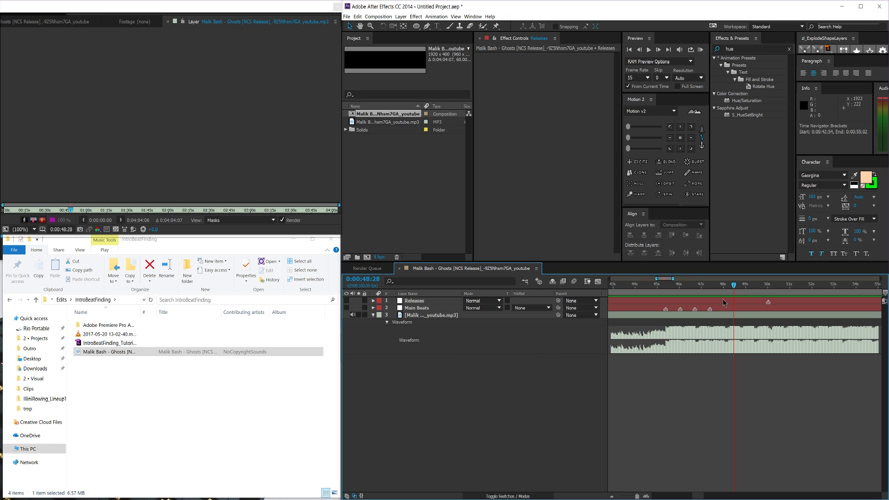
{"action": "left_click_drag", "start_coordinate": [722, 286], "coordinate": [725, 293]}
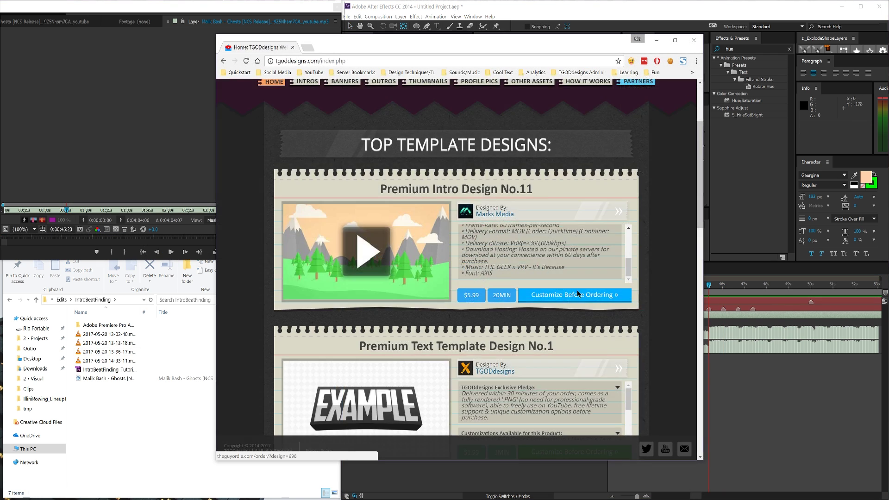
Customize the intro template: sky CBAEFF lavender, font 66E0FF light blue, back 18163B dark navy
{"action": "left_click", "coordinate": [576, 291]}
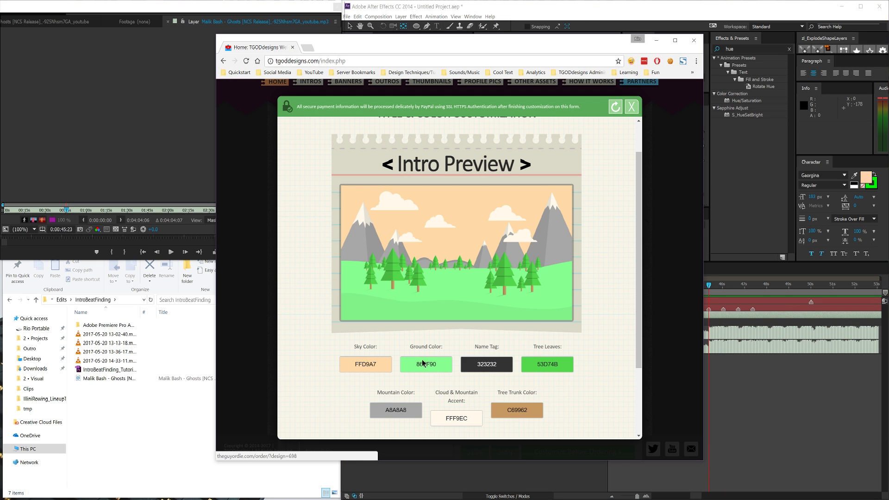
{"action": "left_click", "coordinate": [375, 370]}
{"action": "left_click_drag", "start_coordinate": [381, 396], "coordinate": [397, 406]}
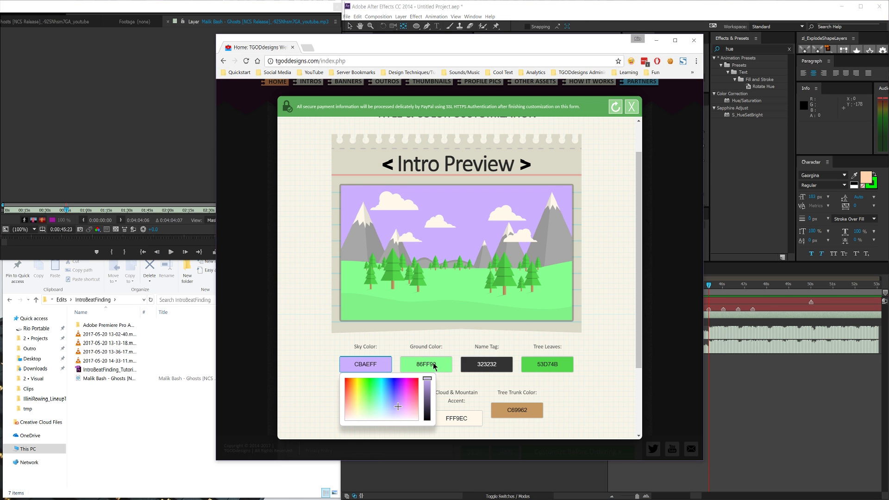
{"action": "left_click", "coordinate": [434, 365]}
{"action": "scroll", "coordinate": [433, 351], "scroll_direction": "down", "scroll_amount": 10}
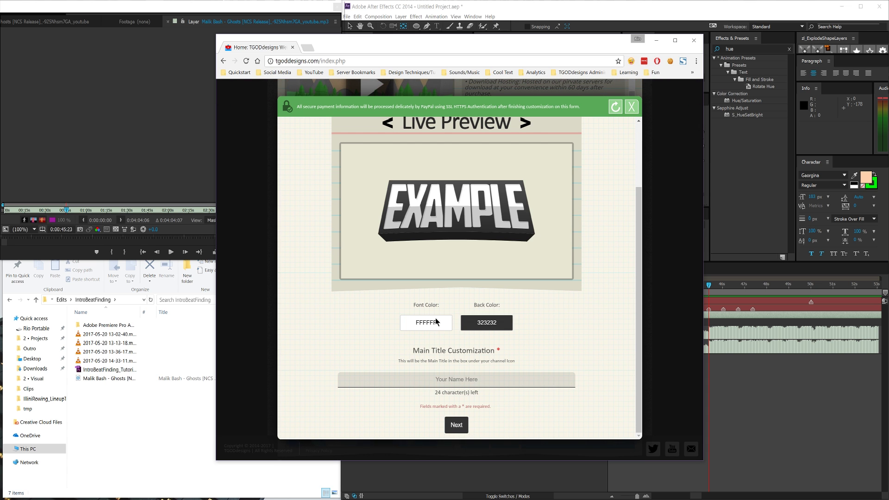
{"action": "left_click", "coordinate": [433, 324]}
{"action": "mouse_move", "coordinate": [444, 352]}
{"action": "left_mouse_down"}
{"action": "mouse_move", "coordinate": [456, 343]}
{"action": "mouse_move", "coordinate": [444, 353]}
{"action": "left_mouse_up"}
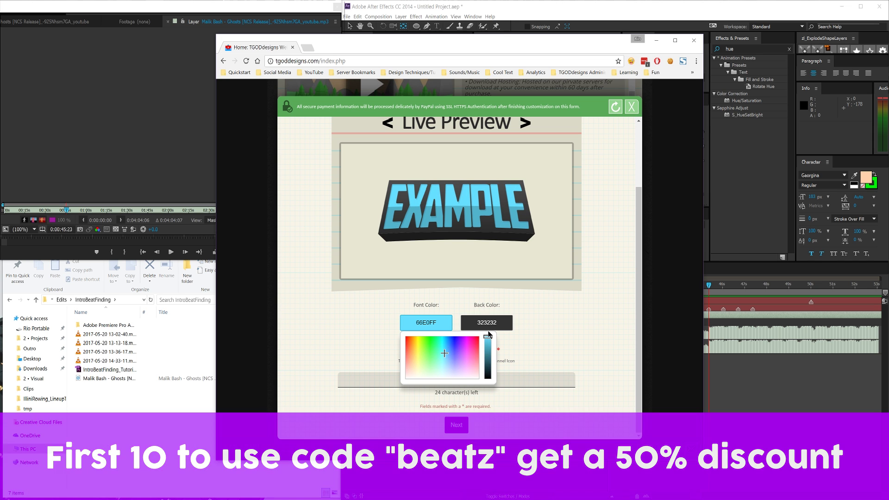
{"action": "left_click", "coordinate": [487, 326]}
{"action": "left_click_drag", "start_coordinate": [549, 373], "coordinate": [548, 368]}
{"action": "left_click", "coordinate": [515, 353]}
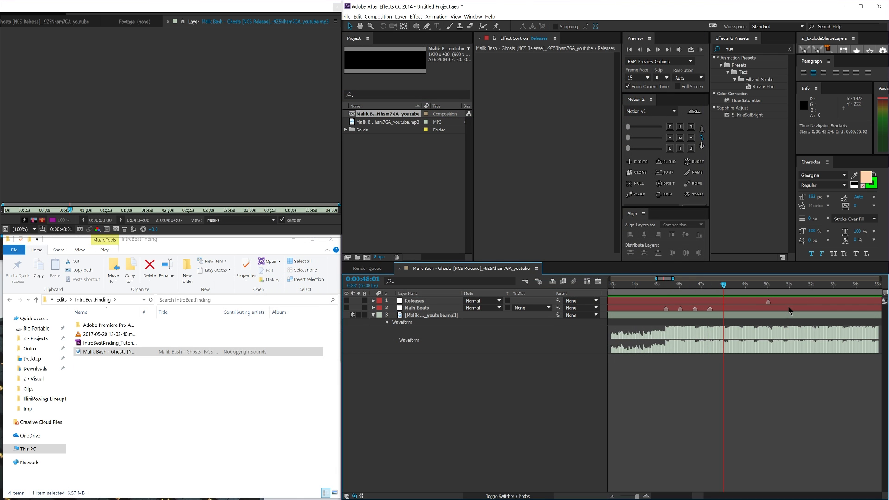